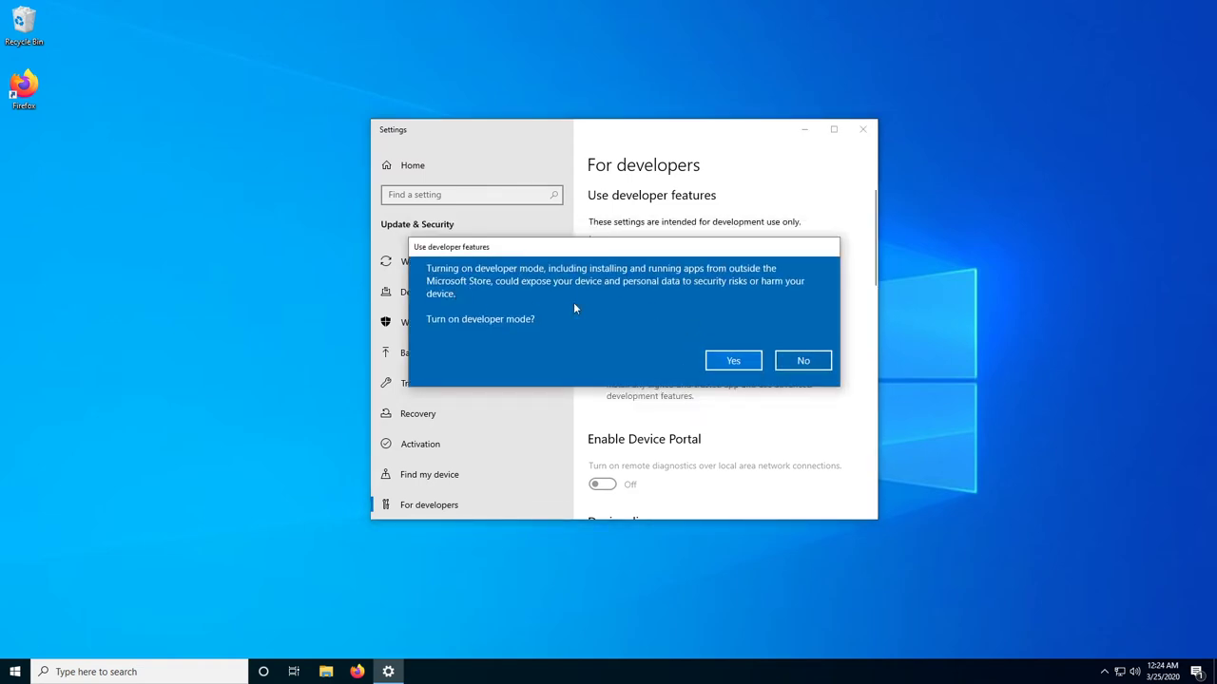
Confirm turning on developer mode, then close Settings once its package is installed.
click(731, 362)
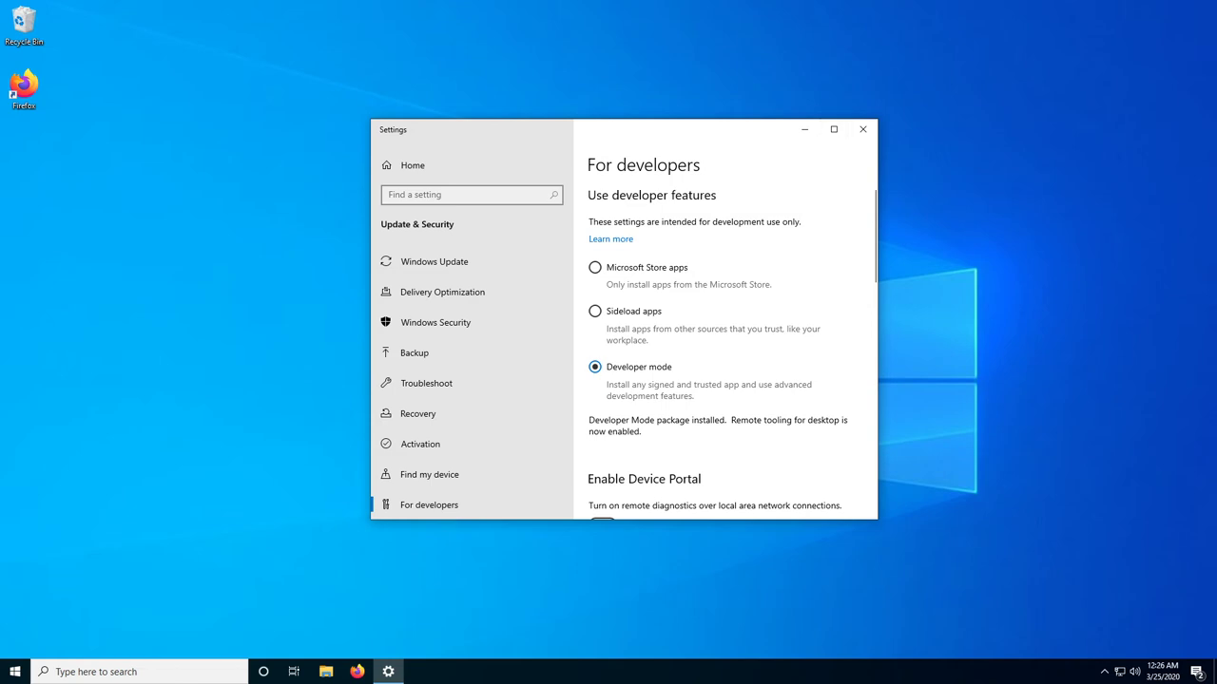
click(862, 129)
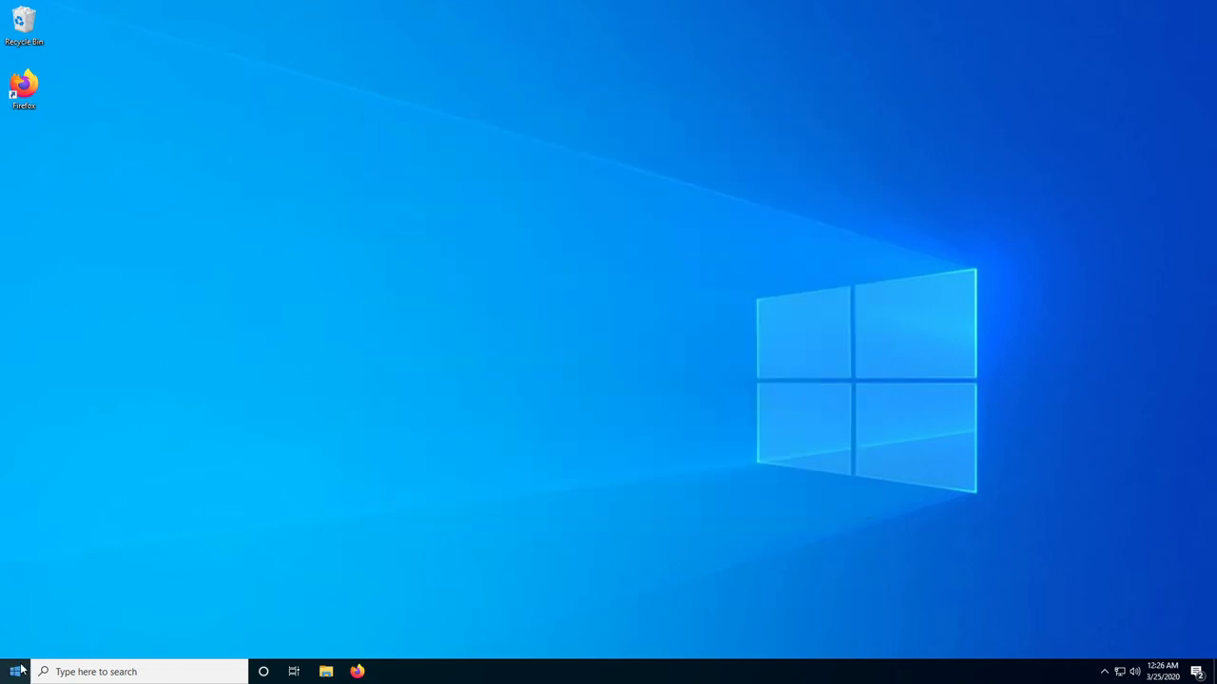
Search Start for 'turn window' and launch the Turn Windows features on or off dialog.
click(19, 670)
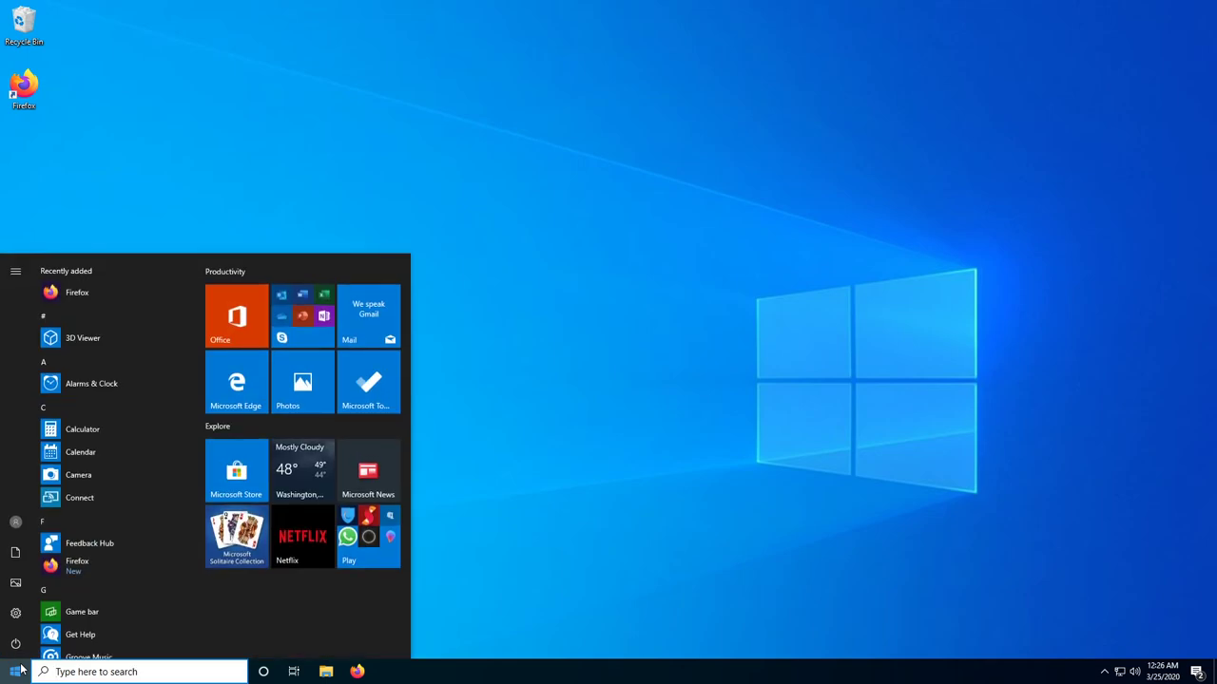
text(turn)
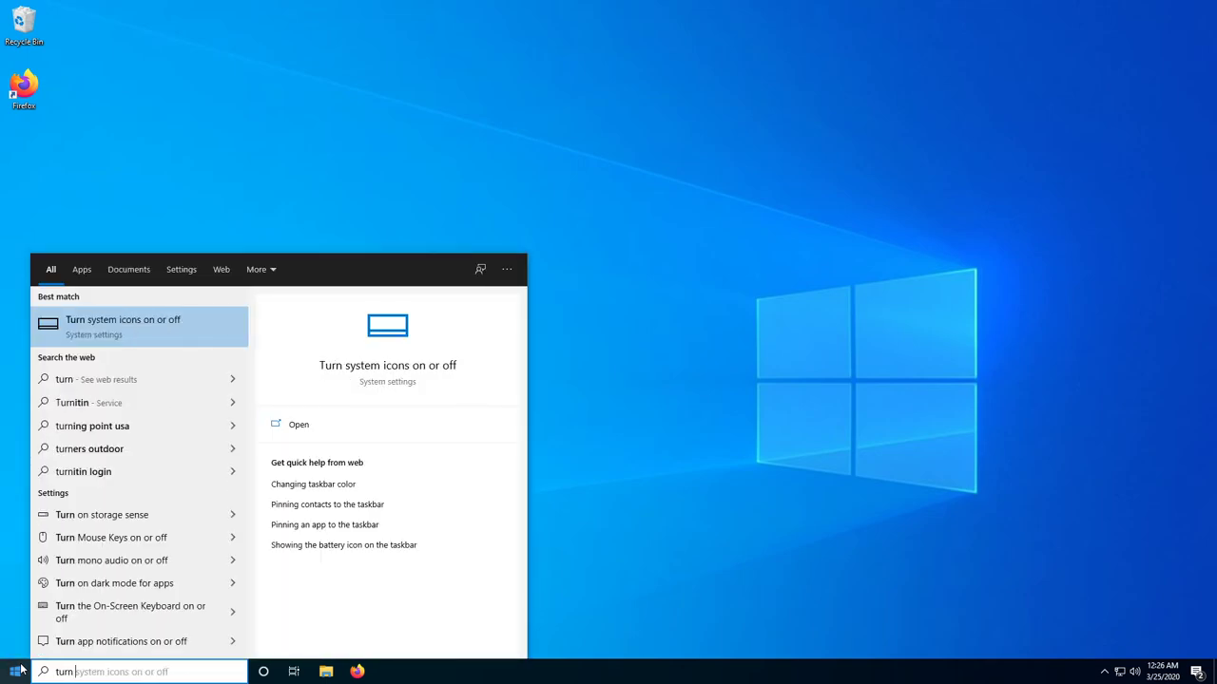
text( window)
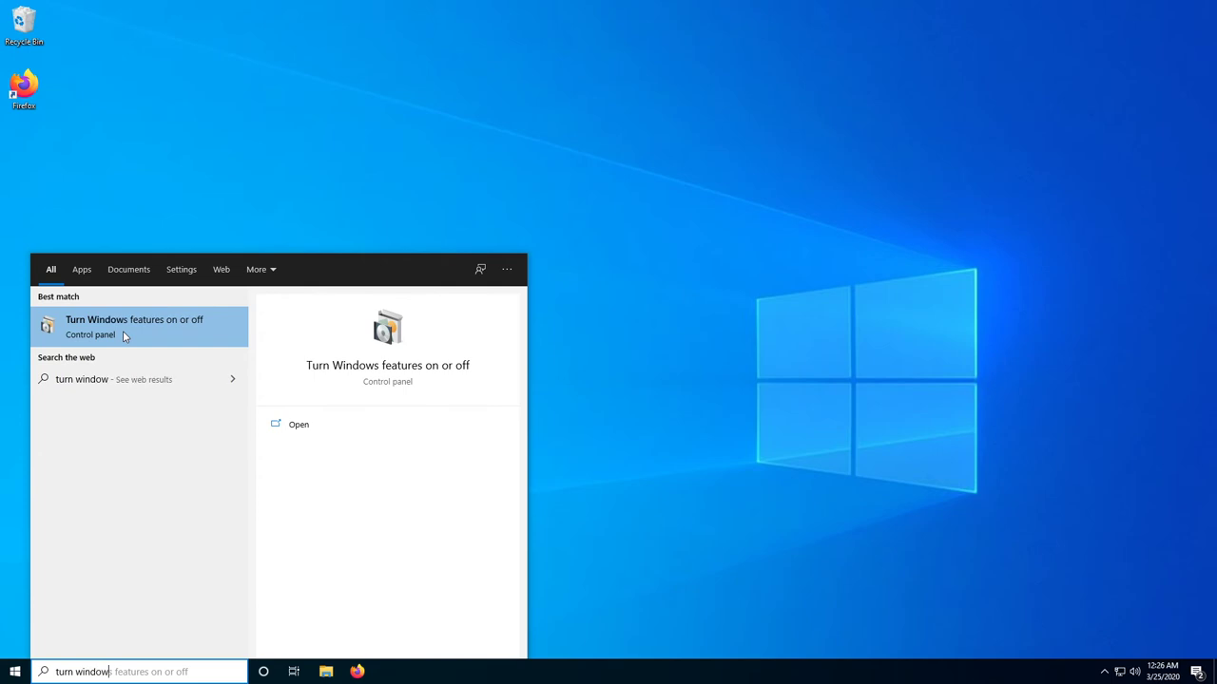
click(201, 328)
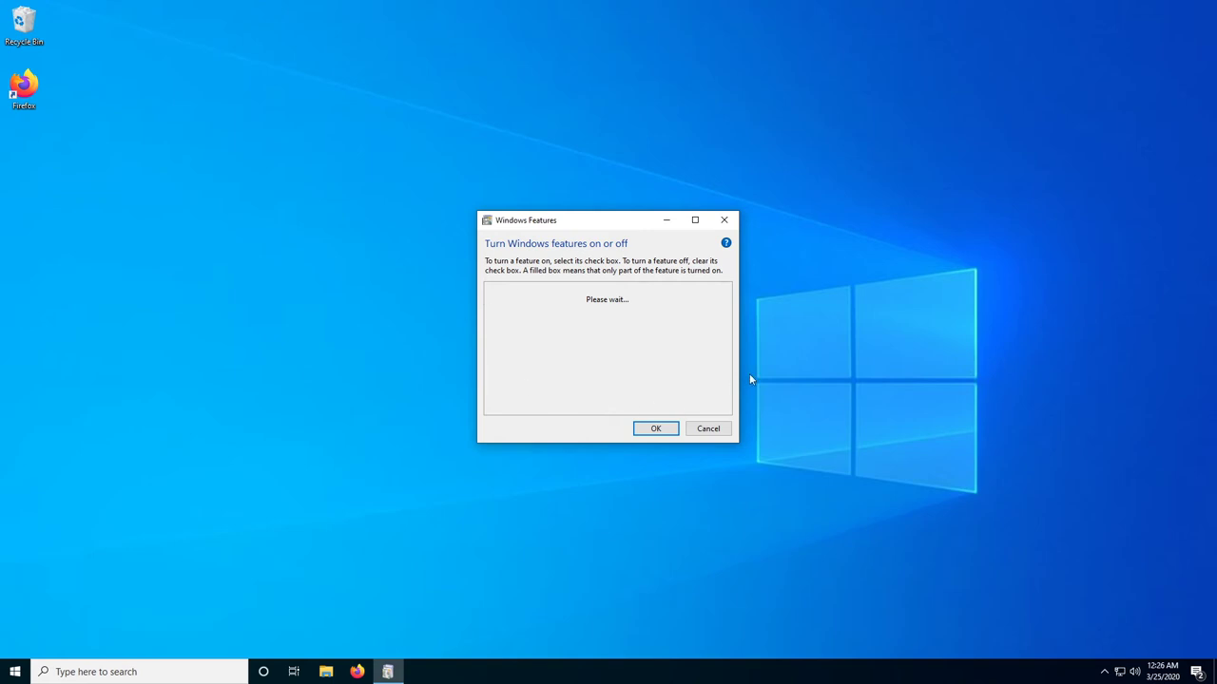
Tick Windows Subsystem for Linux, apply with OK, and restart the PC now.
drag(728, 310, 730, 390)
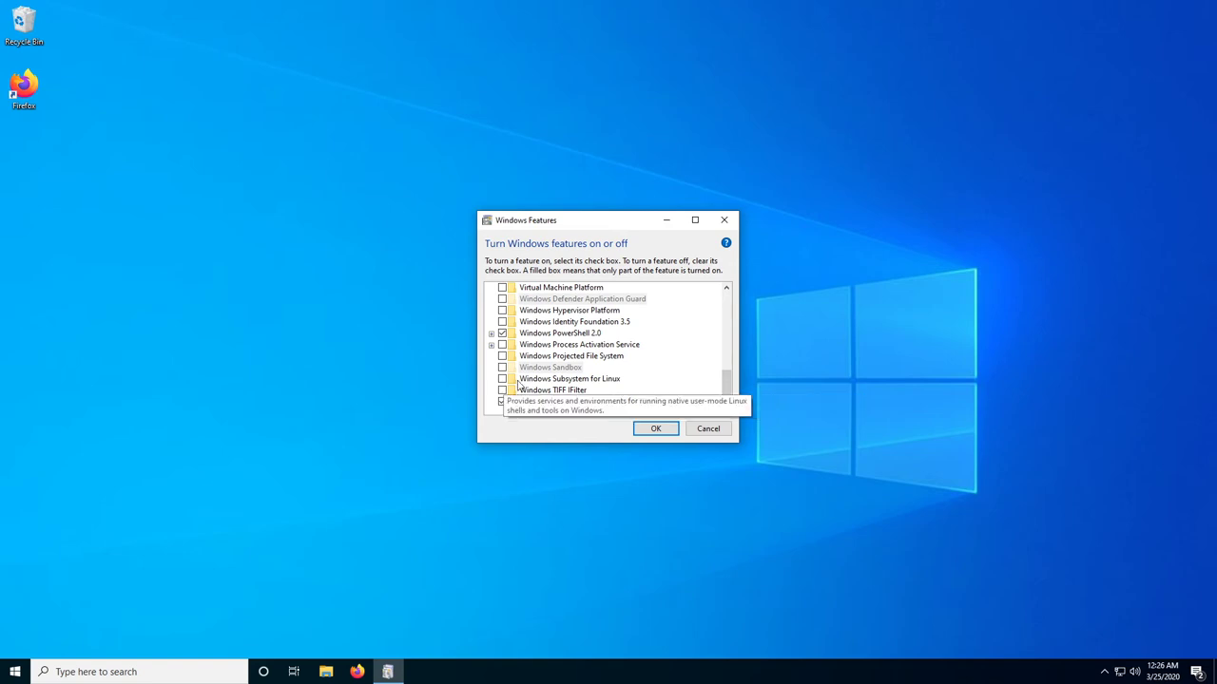
click(555, 379)
click(503, 379)
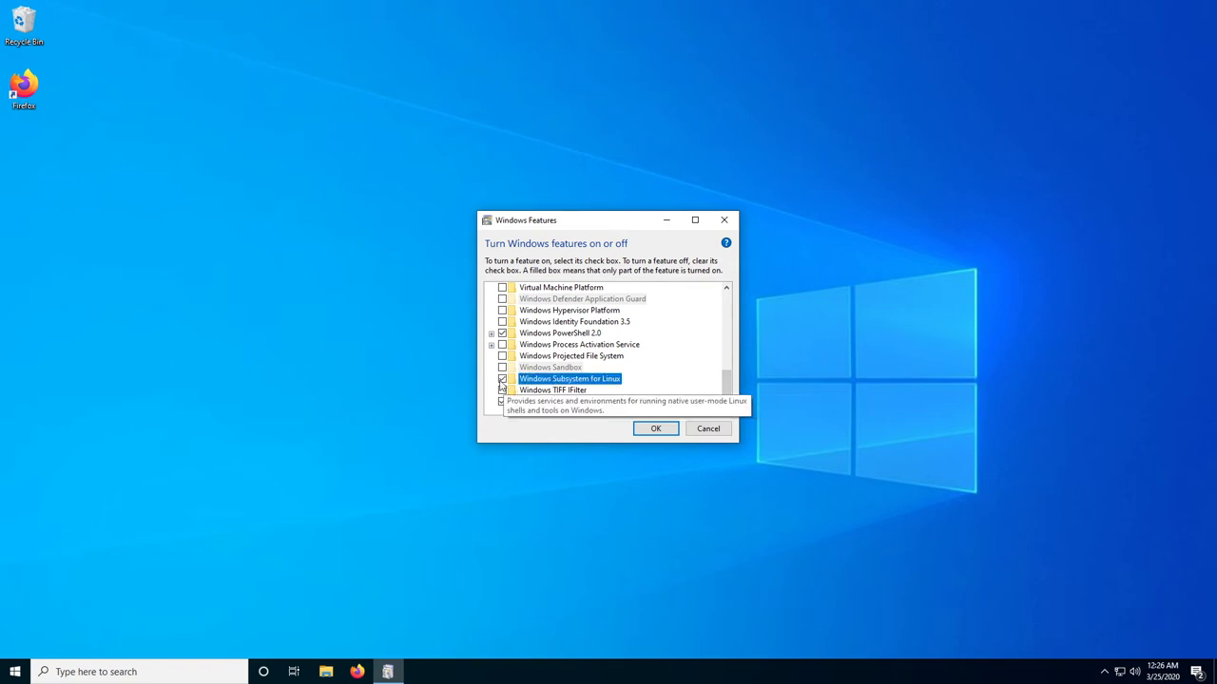
click(656, 428)
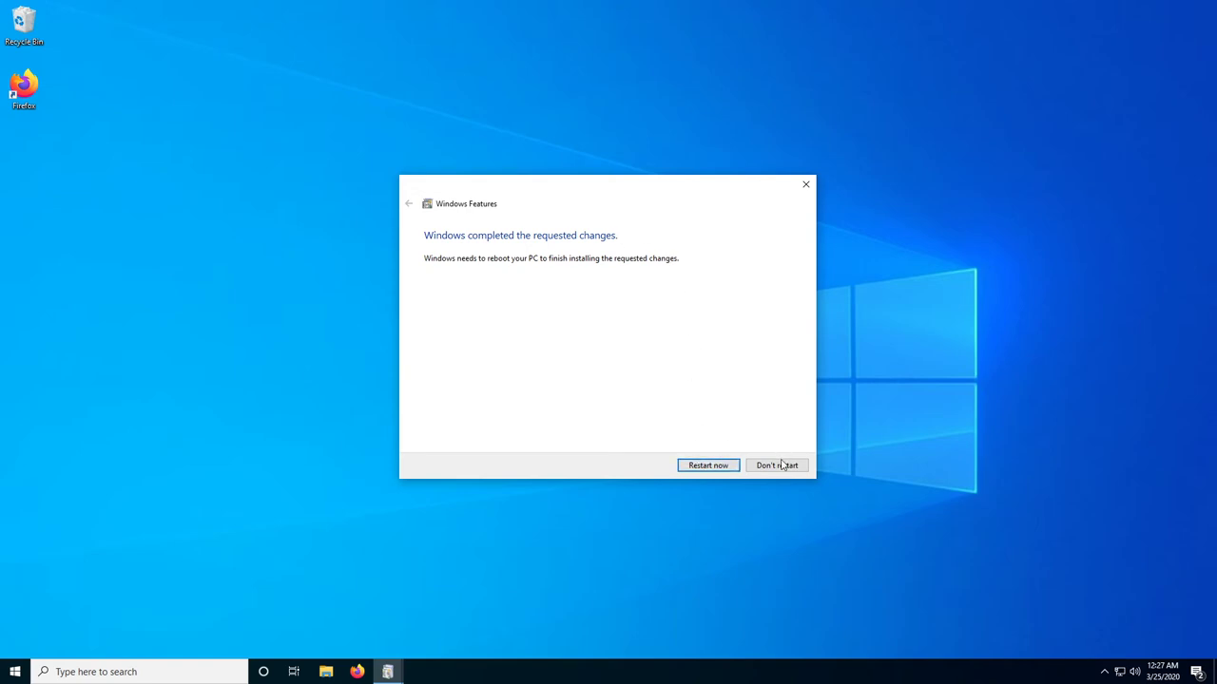
click(701, 467)
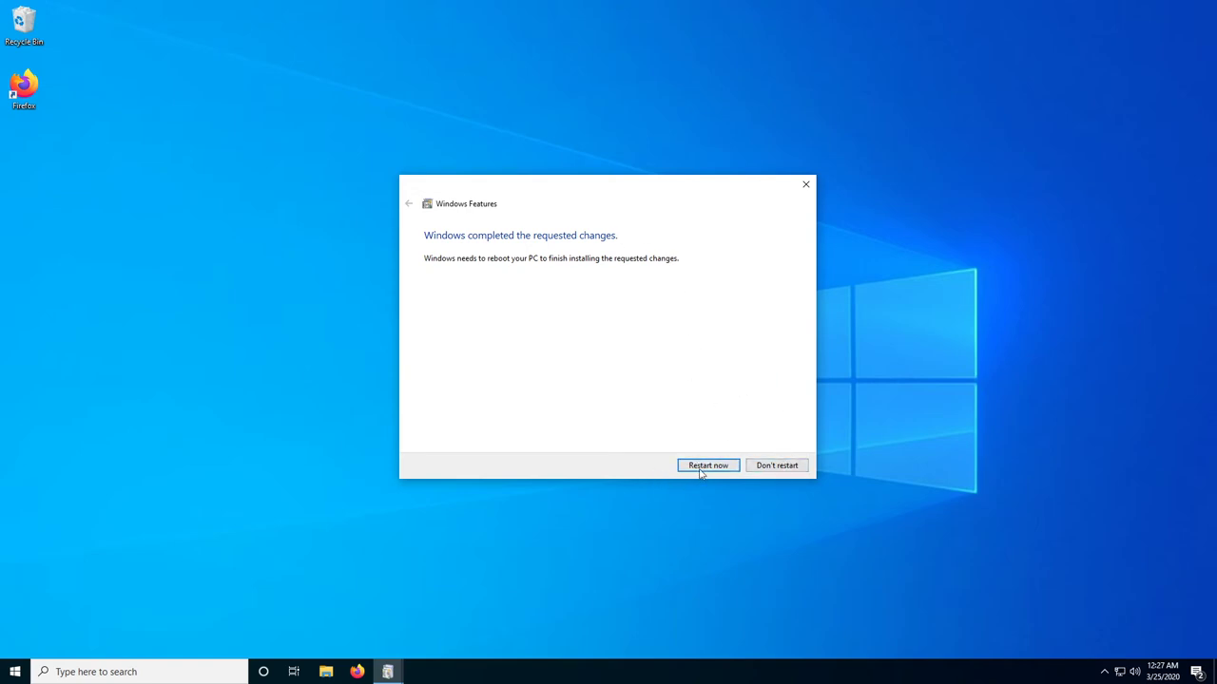
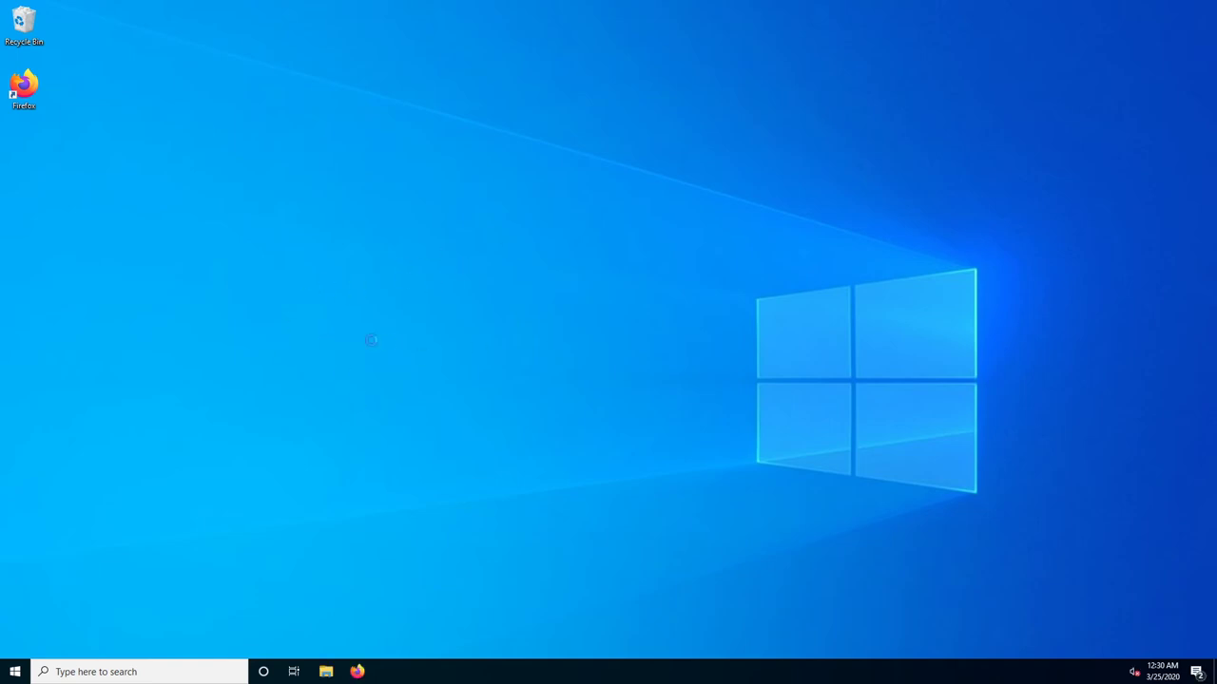
Launch Firefox from its desktop shortcut so a New Tab page opens.
right_click(466, 260)
click(381, 254)
double_click(24, 87)
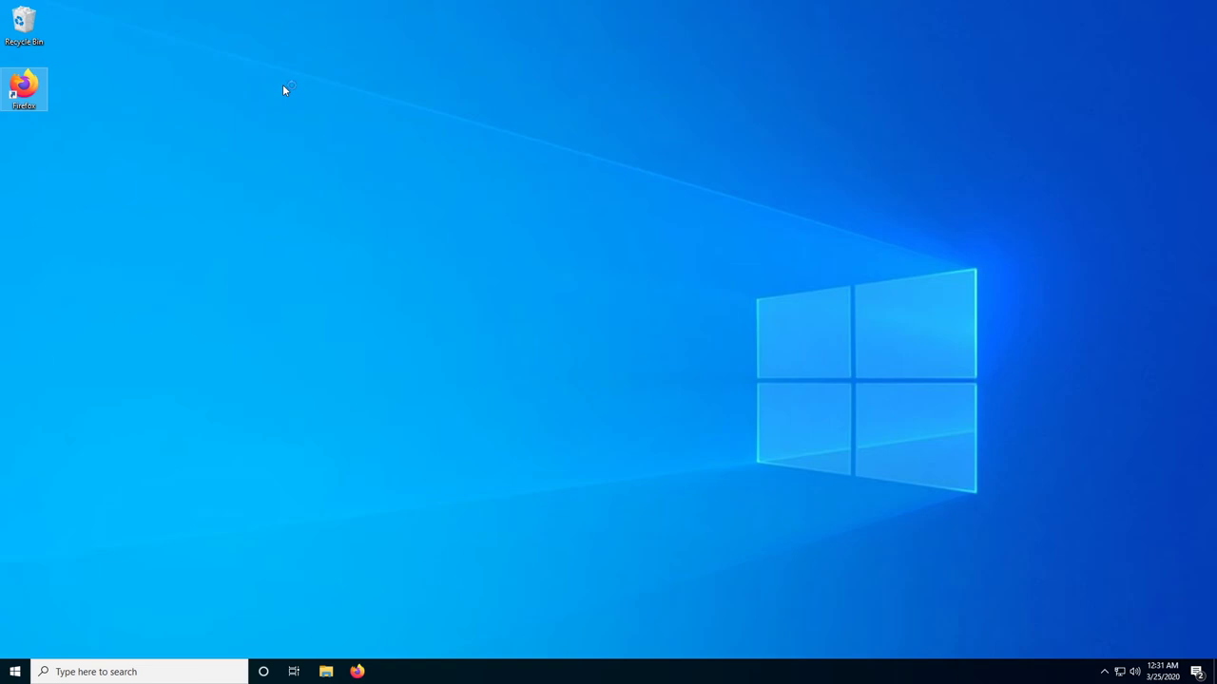
key(Return)
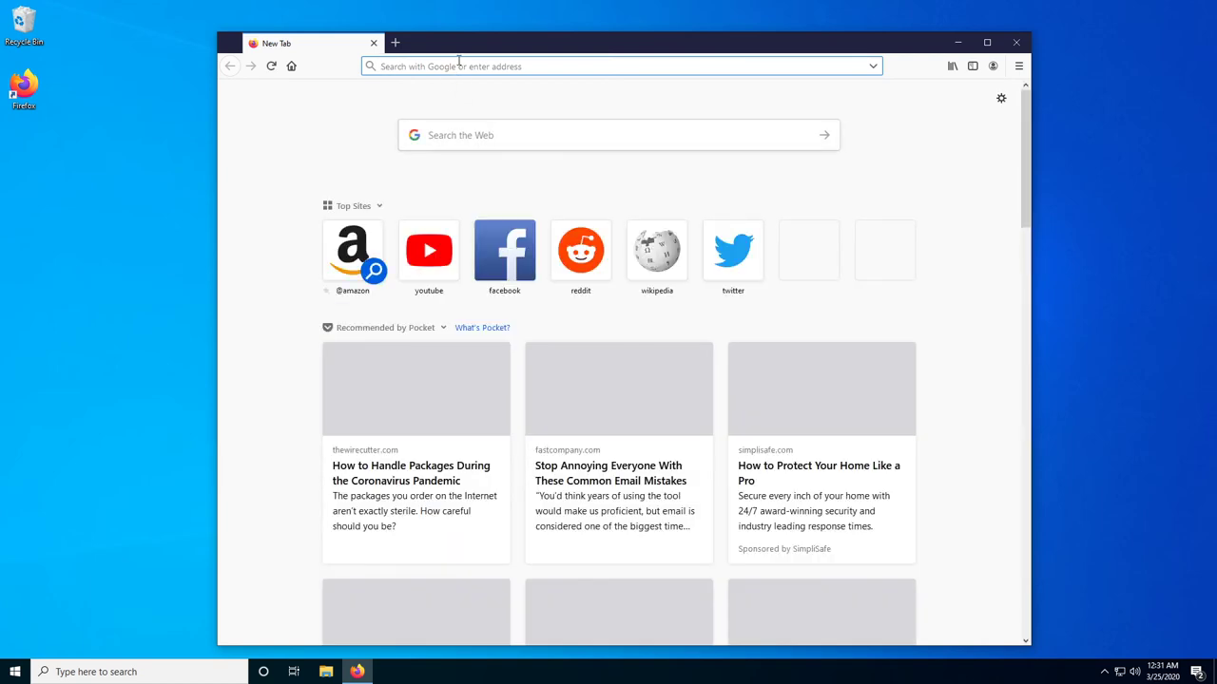
Go to aka.ms/wsl-ubuntu-1804 and accept opening the Ubuntu download with App Installer.
text(ak)
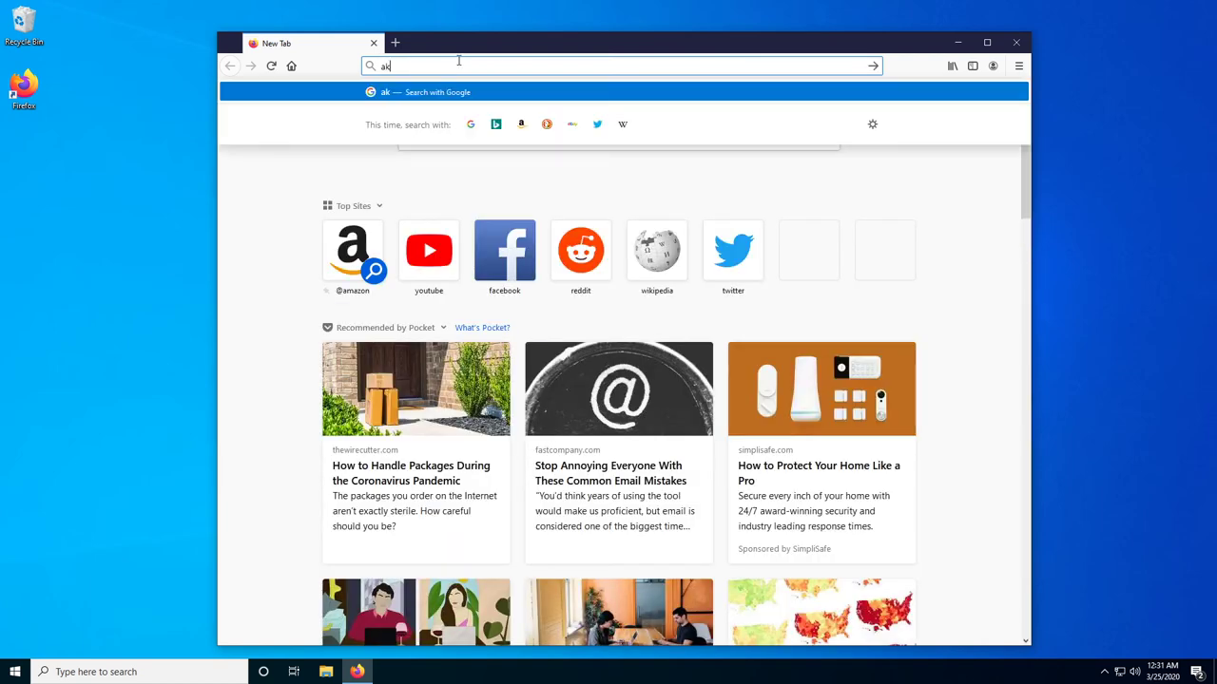
text(a.mu)
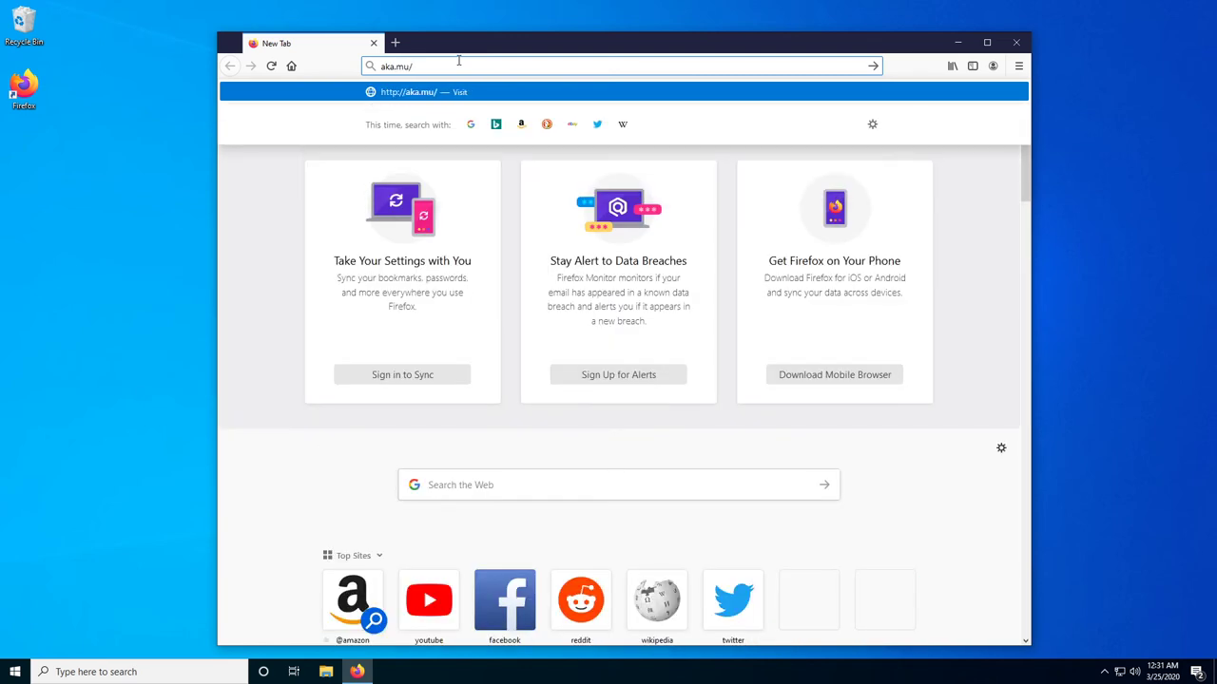
key(BackSpace)
text(s/wsl-ubuntu-1804)
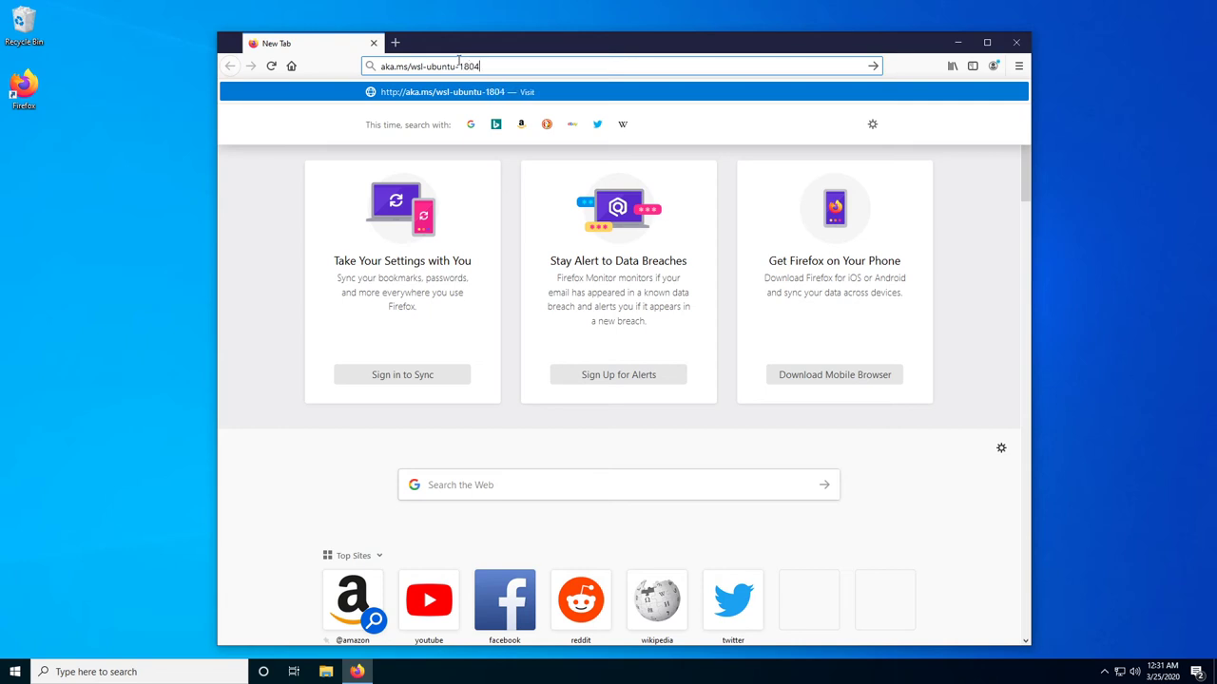
key(Return)
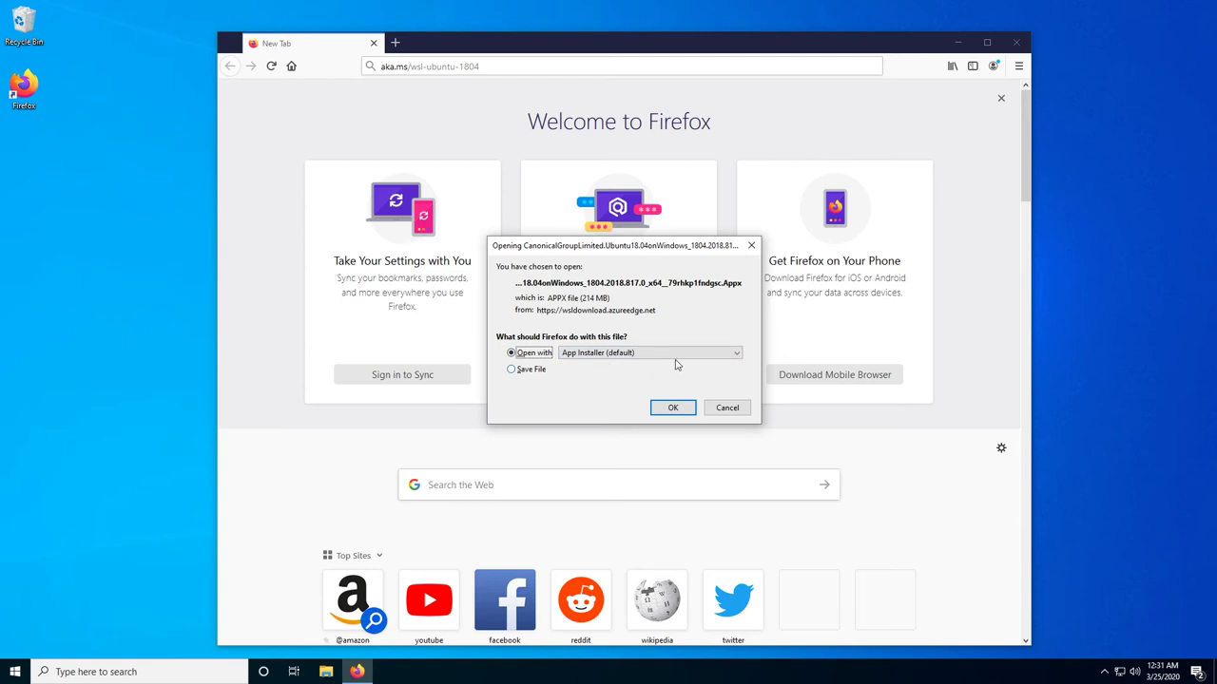
click(674, 410)
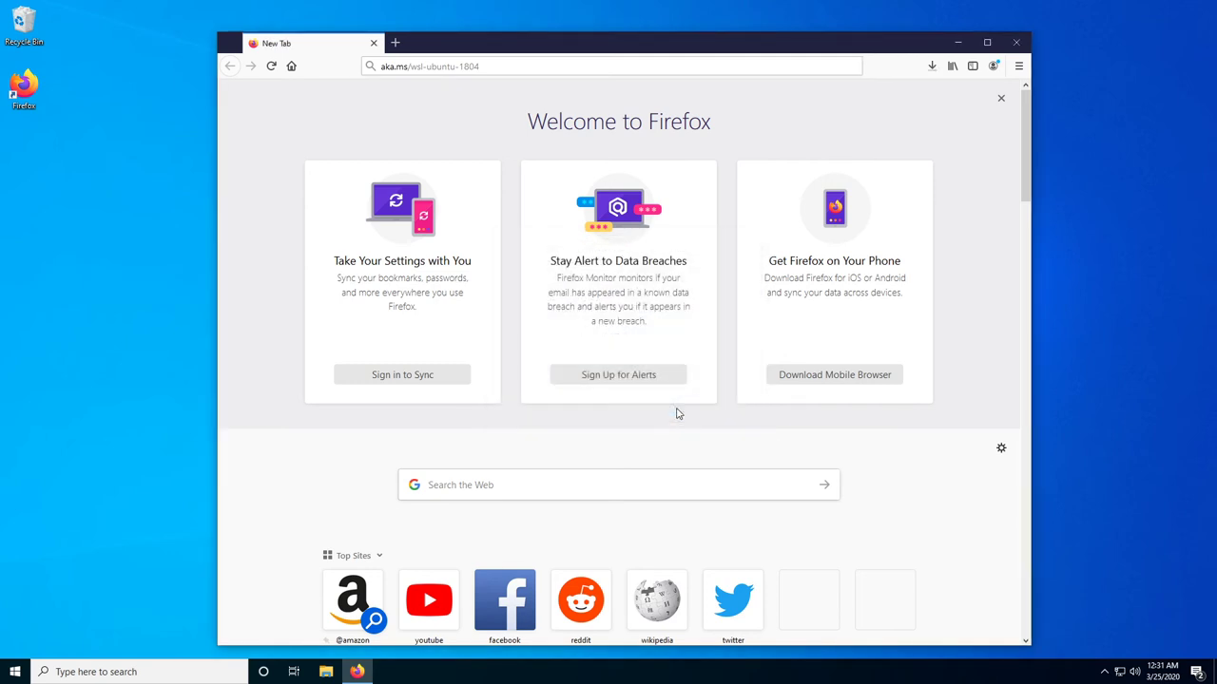
Follow the 214 MB Appx download in the Downloads panel and install Ubuntu 18.04.
click(932, 66)
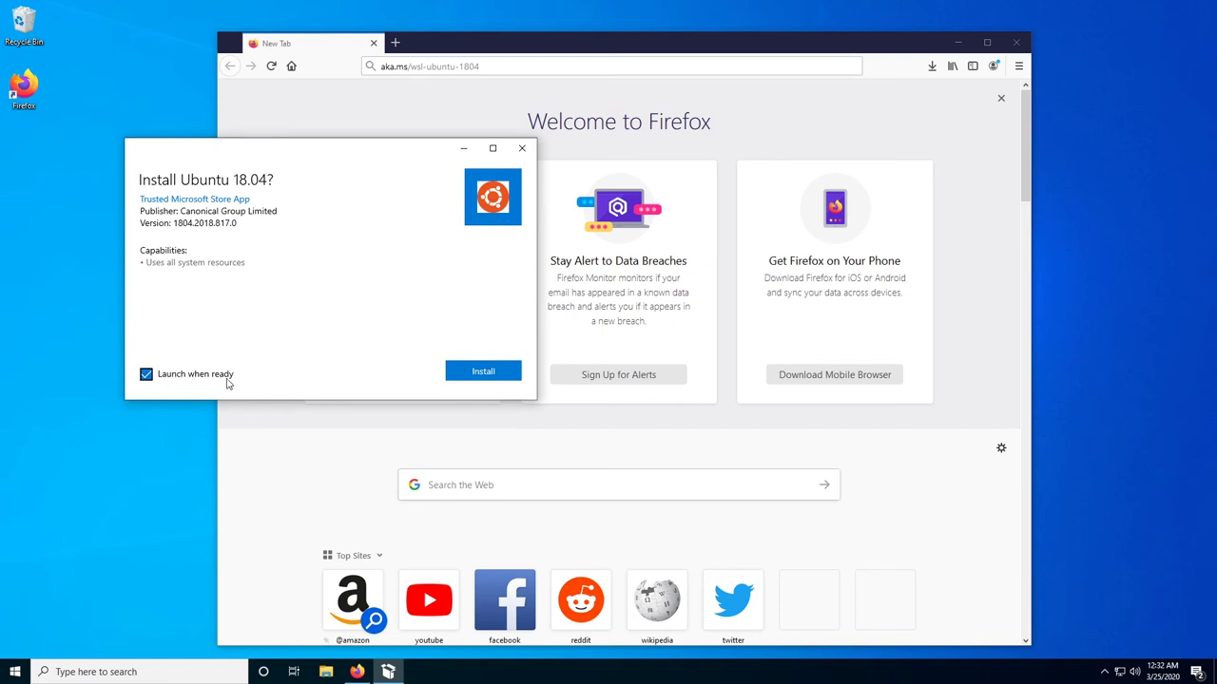
click(483, 372)
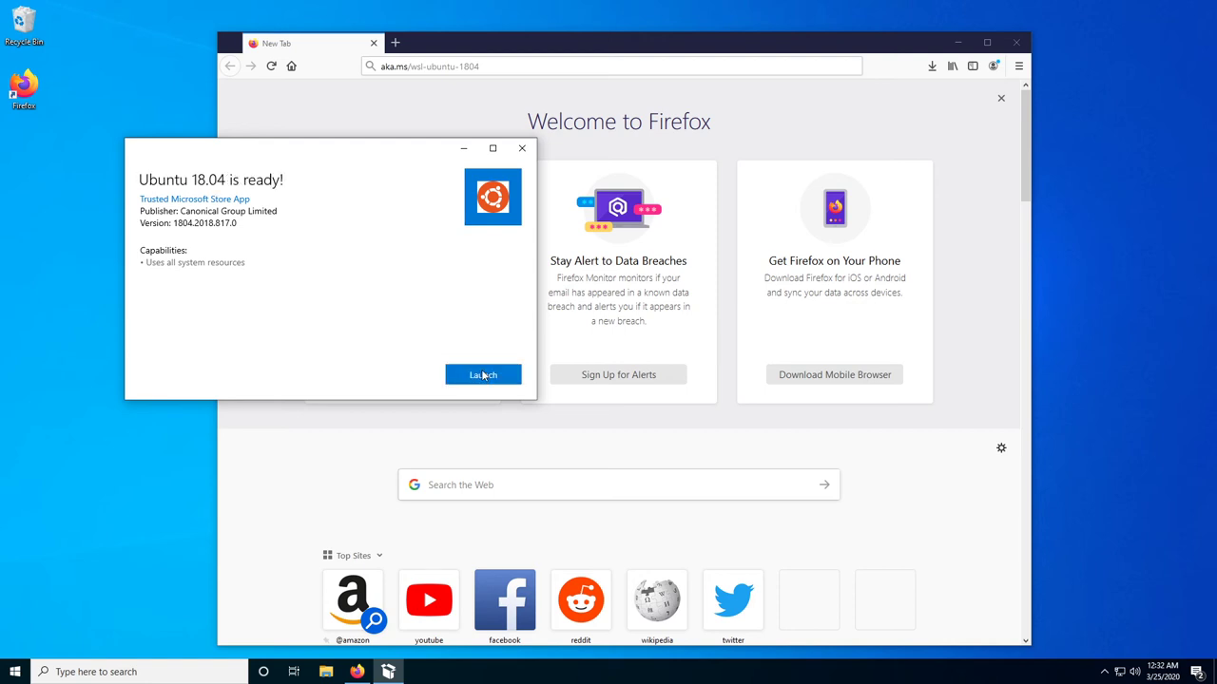
Launch Ubuntu 18.04 from the App Installer dialog.
click(475, 374)
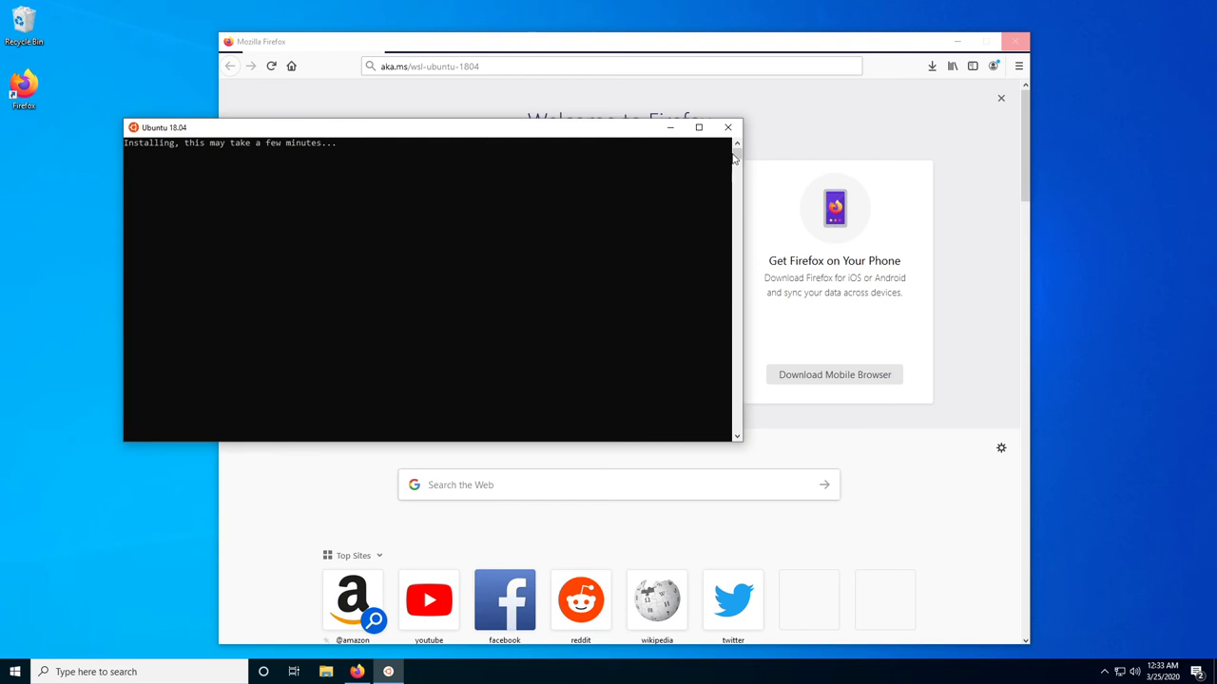
Set the Ubuntu console's Consolas font size to 36 in the console Properties.
right_click(453, 129)
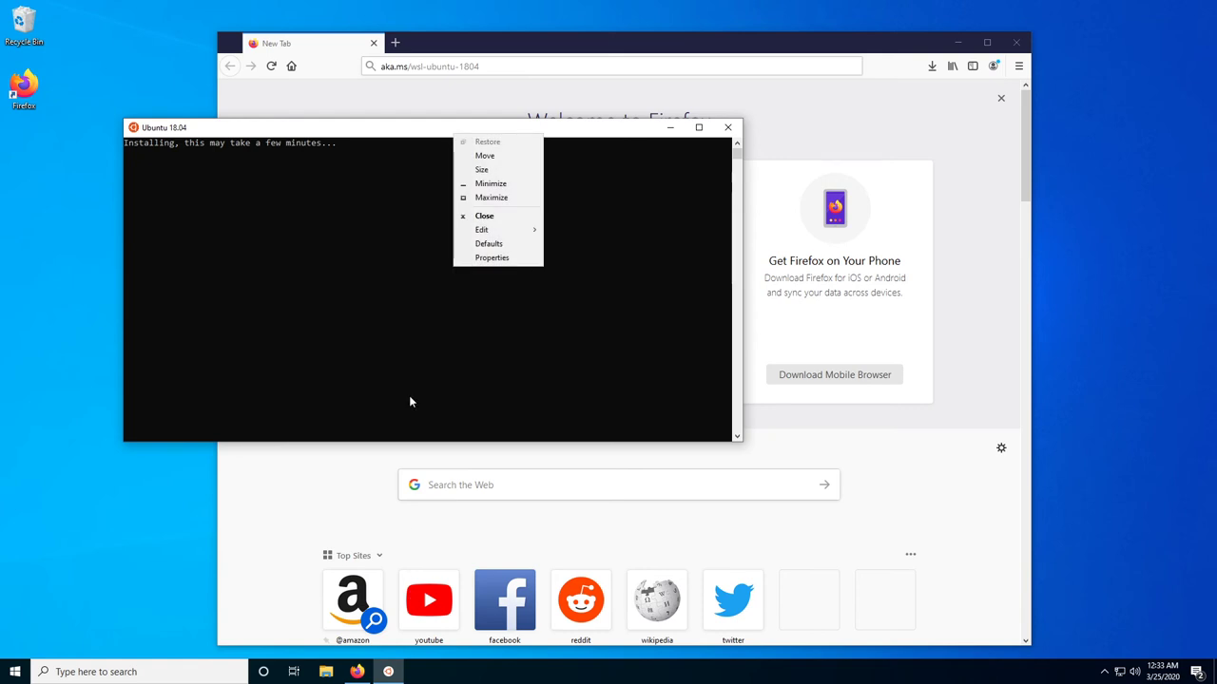
click(509, 258)
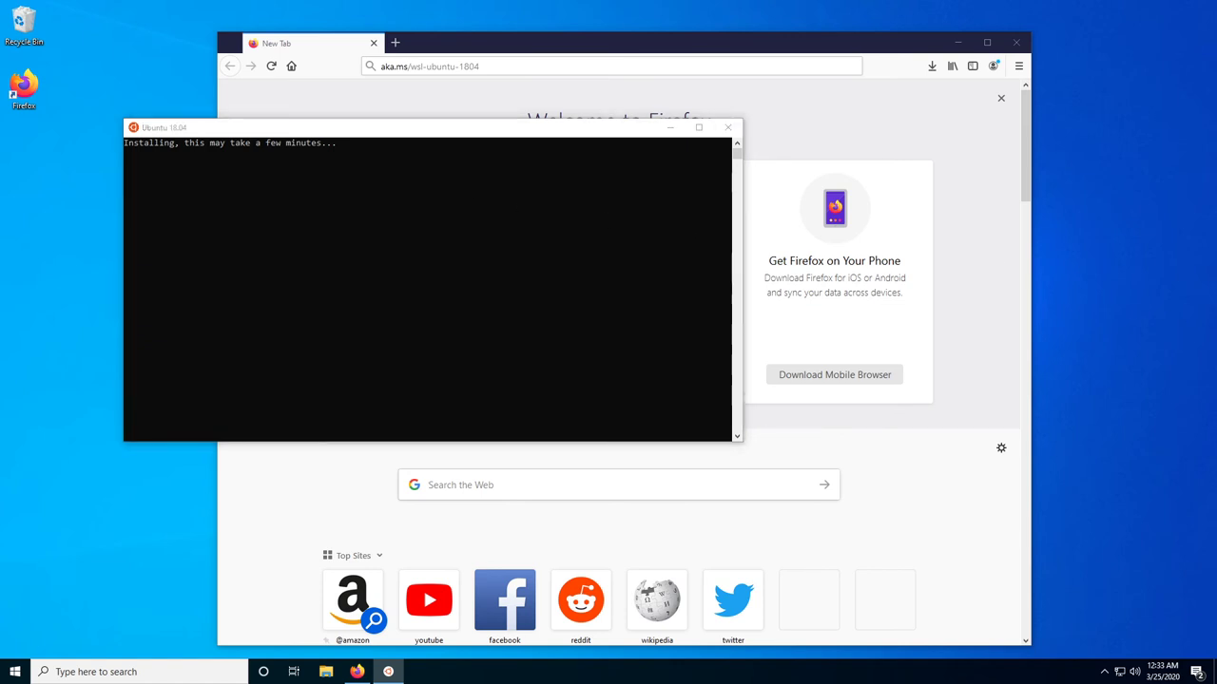
key(alt+space)
key(p)
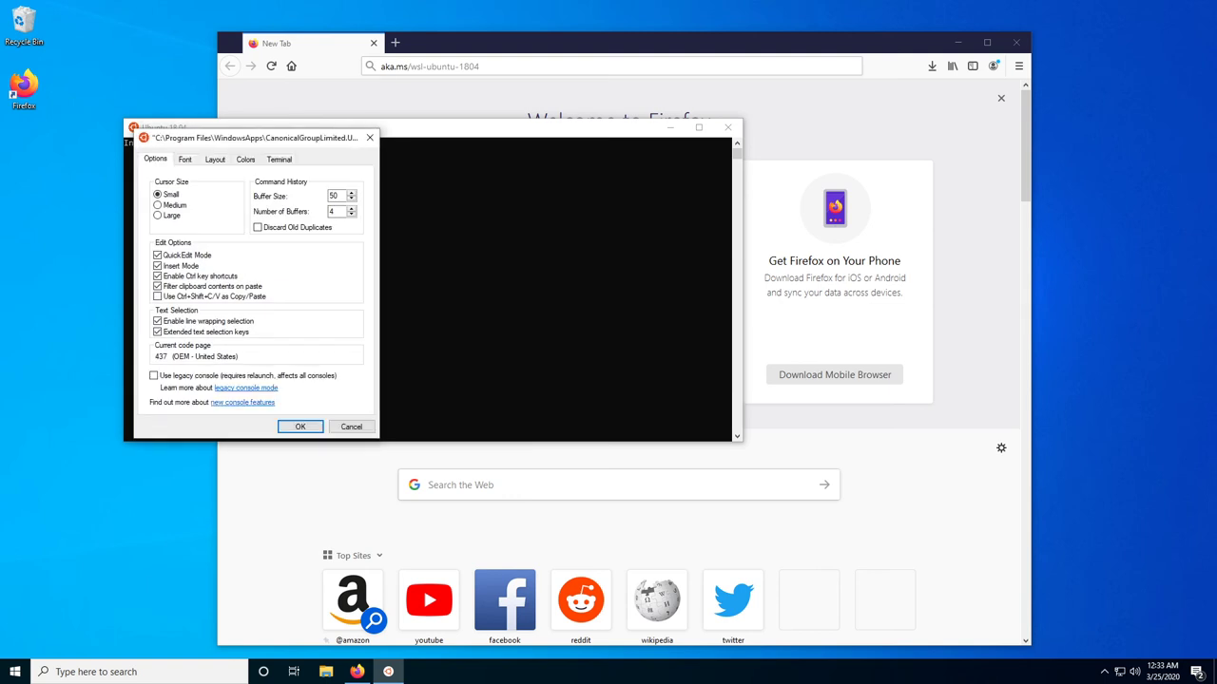
drag(247, 138, 746, 269)
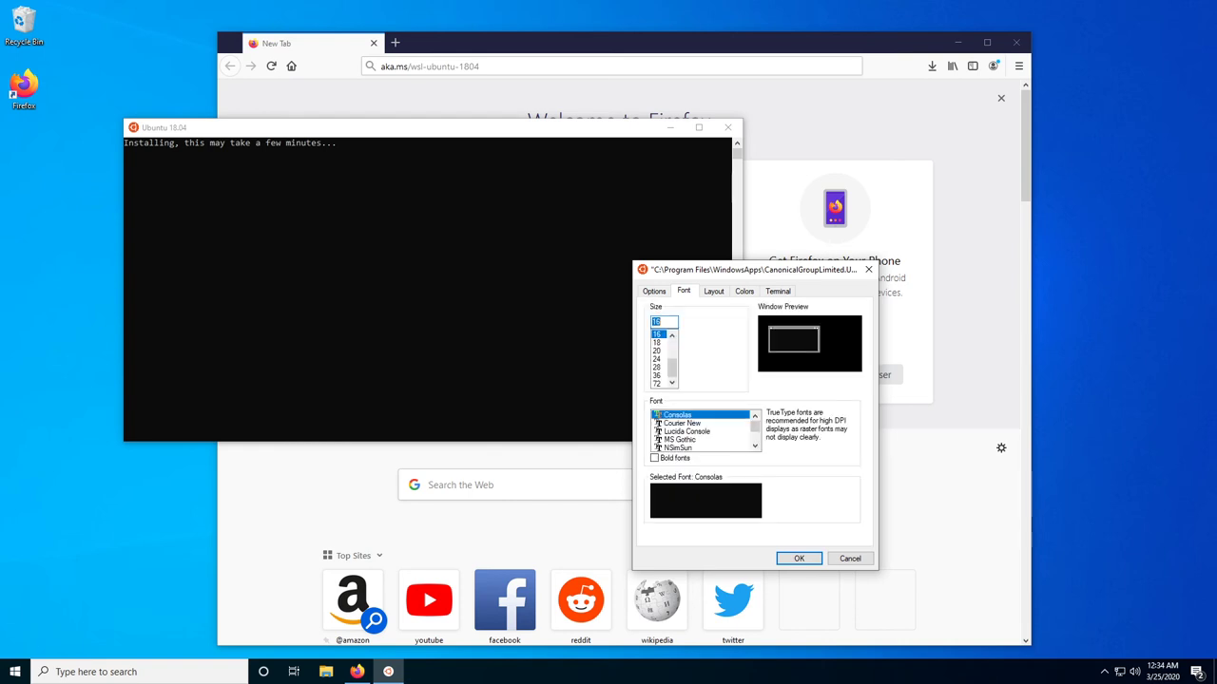
click(658, 367)
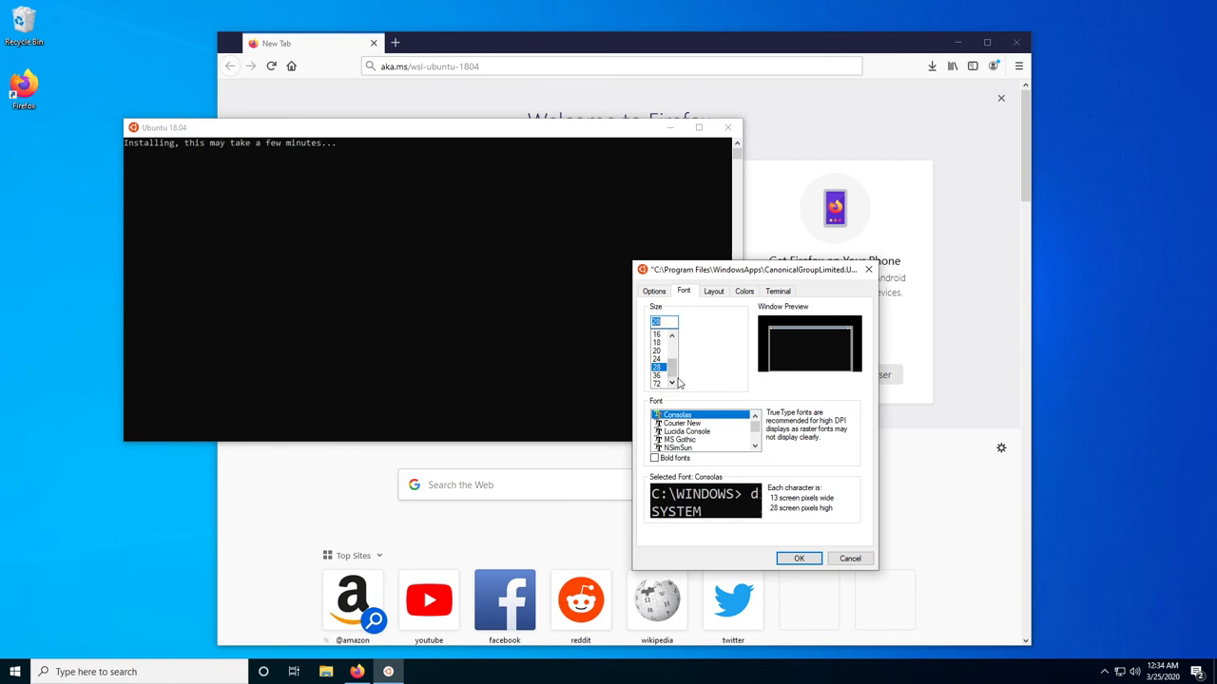
click(658, 375)
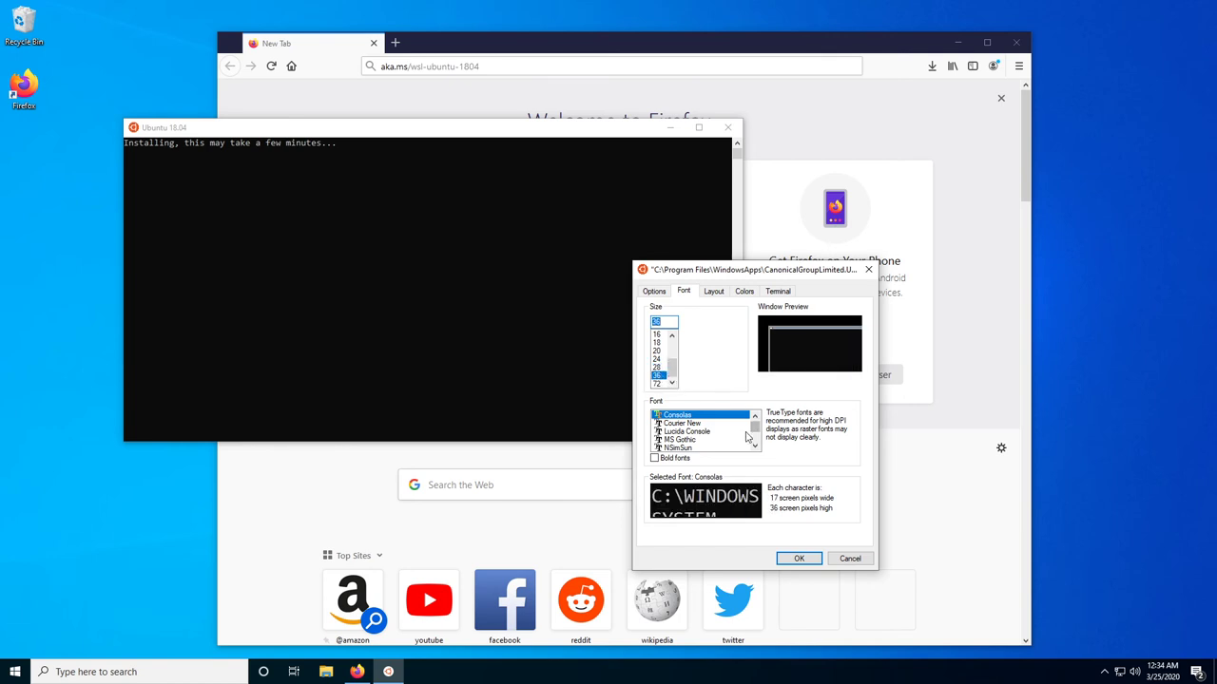
click(797, 559)
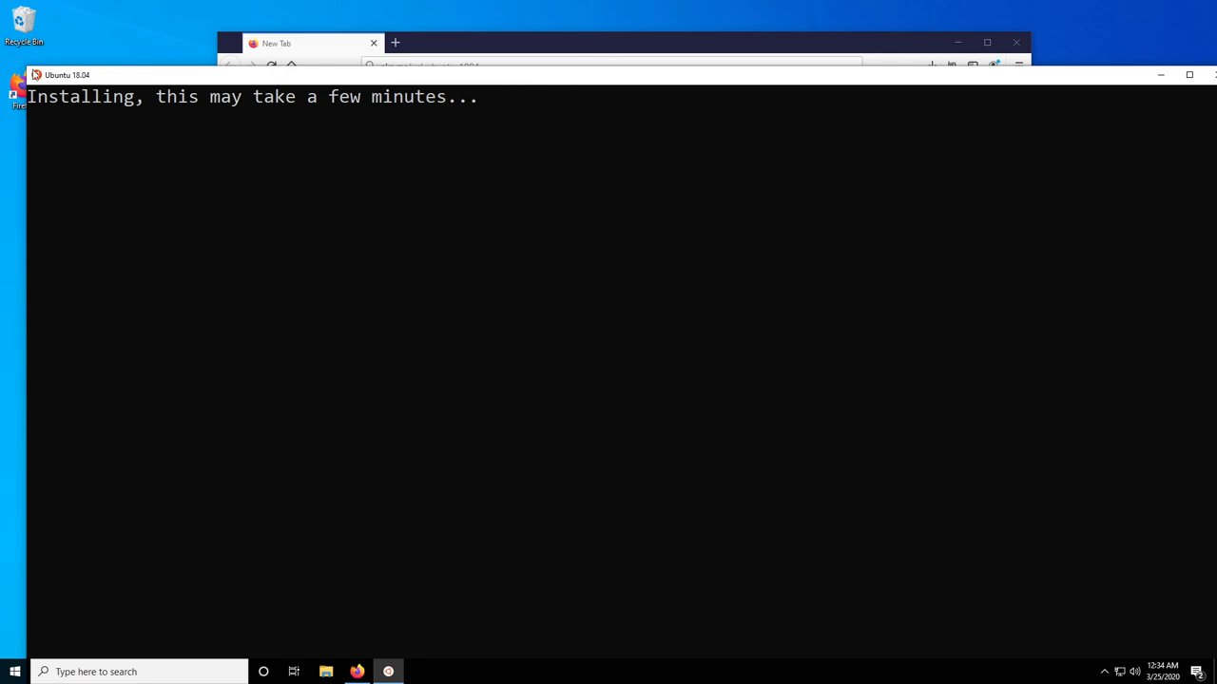
Move the console window aside and bring Firefox forward while installation finishes.
drag(30, 66, 343, 169)
click(1015, 48)
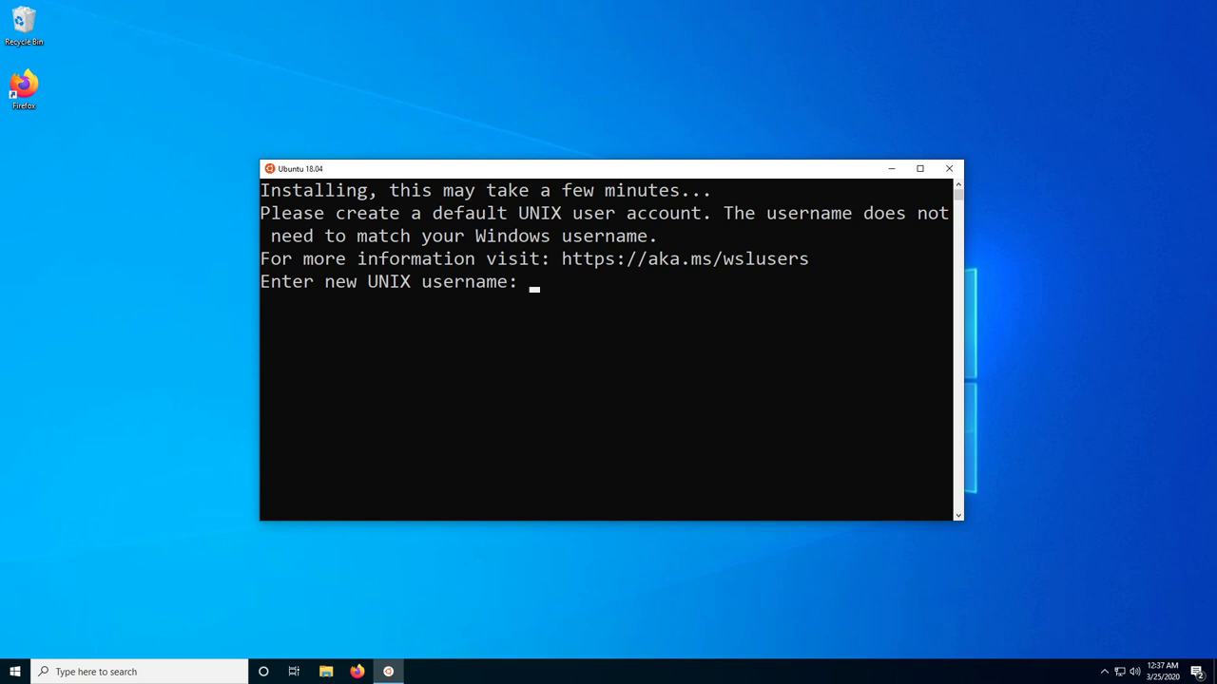
Enter a new UNIX username, then type and retype its password.
click(586, 283)
click(703, 288)
click(724, 164)
text(cworley)
key(Return)
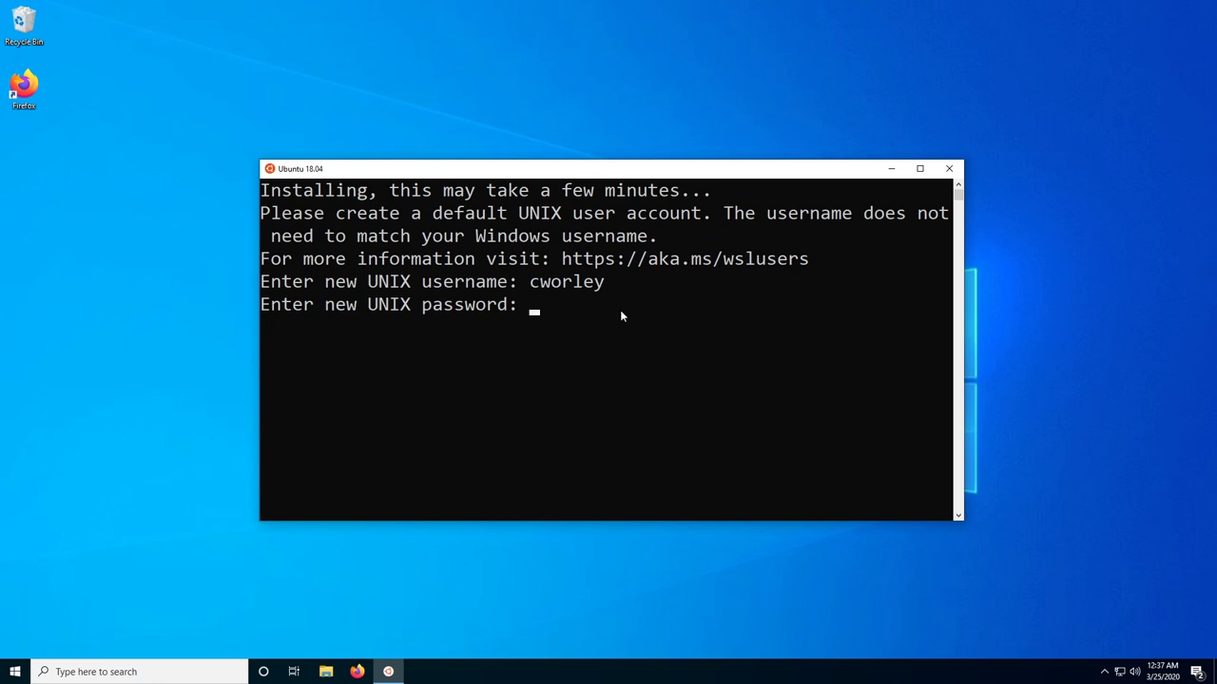
key(Return)
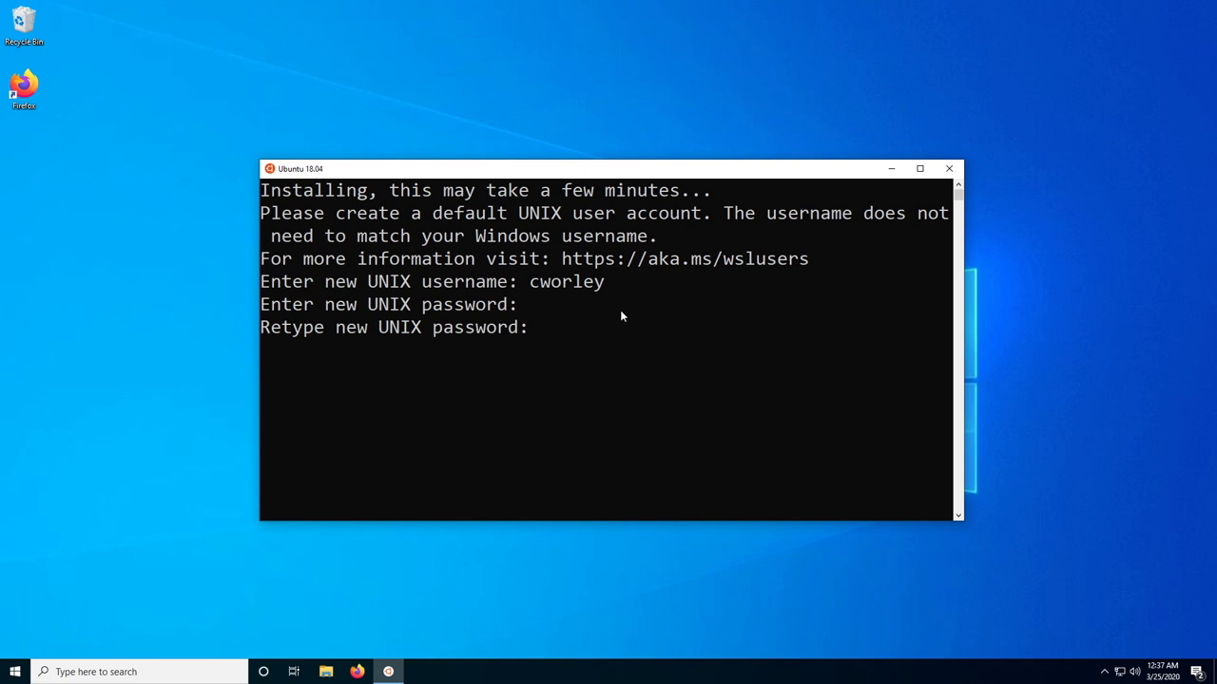
key(Return)
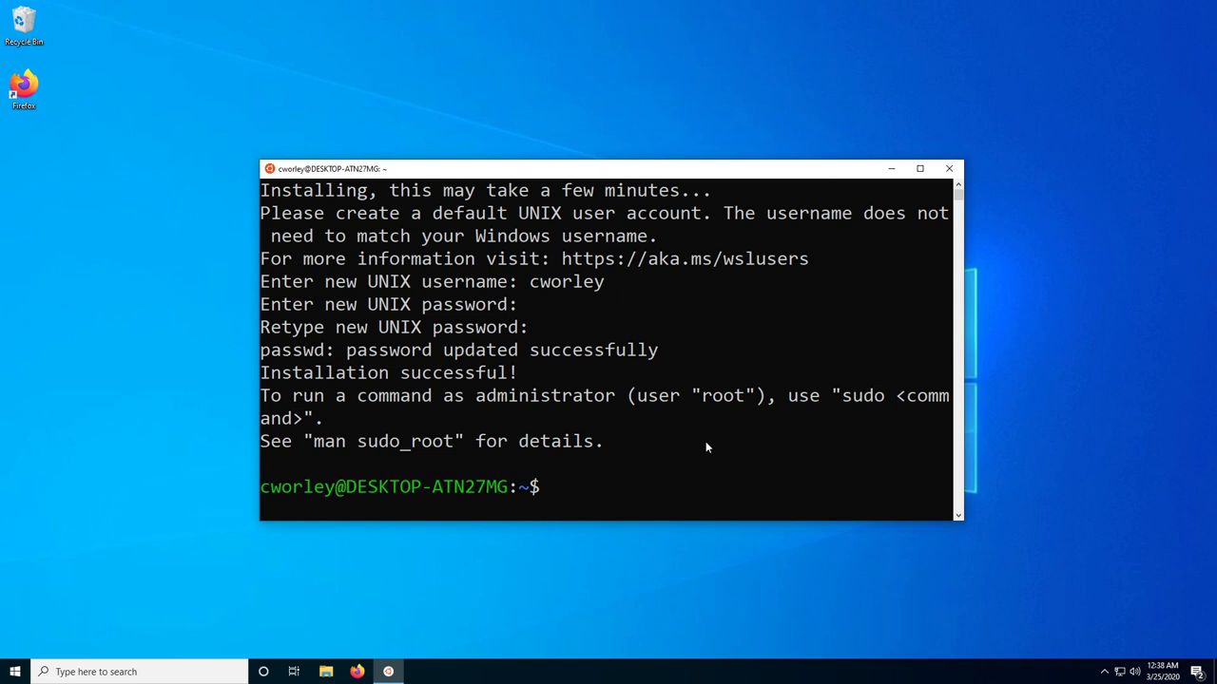
Run whoami, highlight the printed username, then clear the selection.
text(whoami)
key(Return)
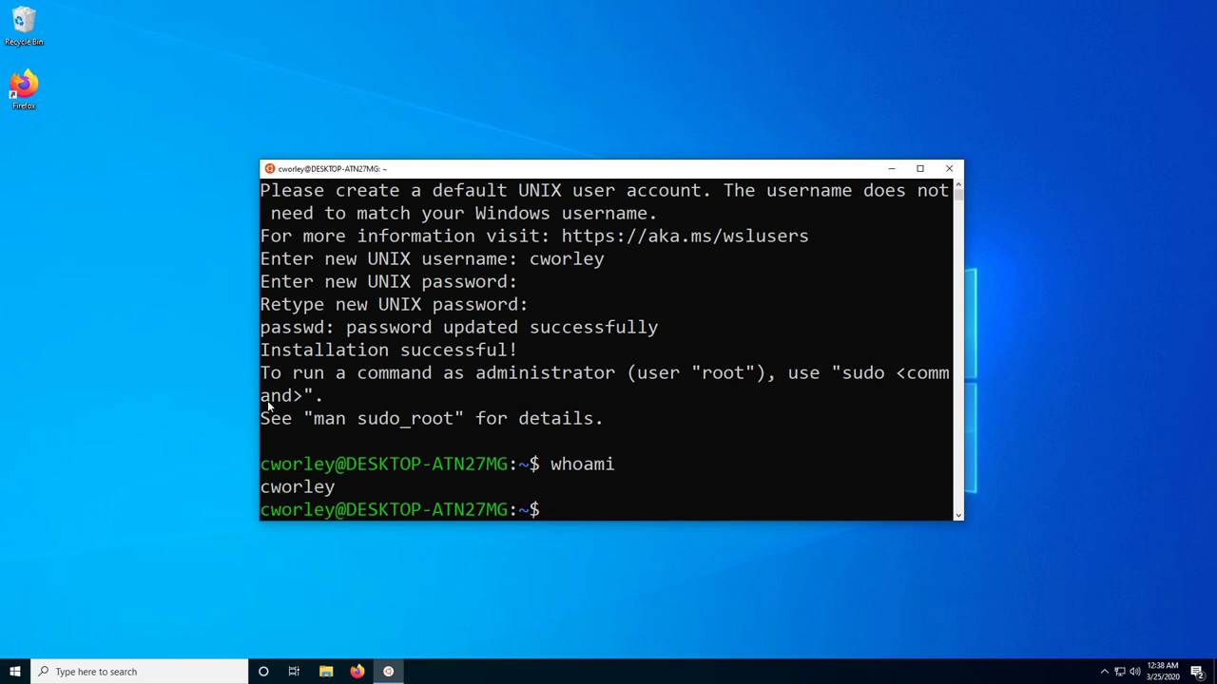
drag(261, 487, 344, 486)
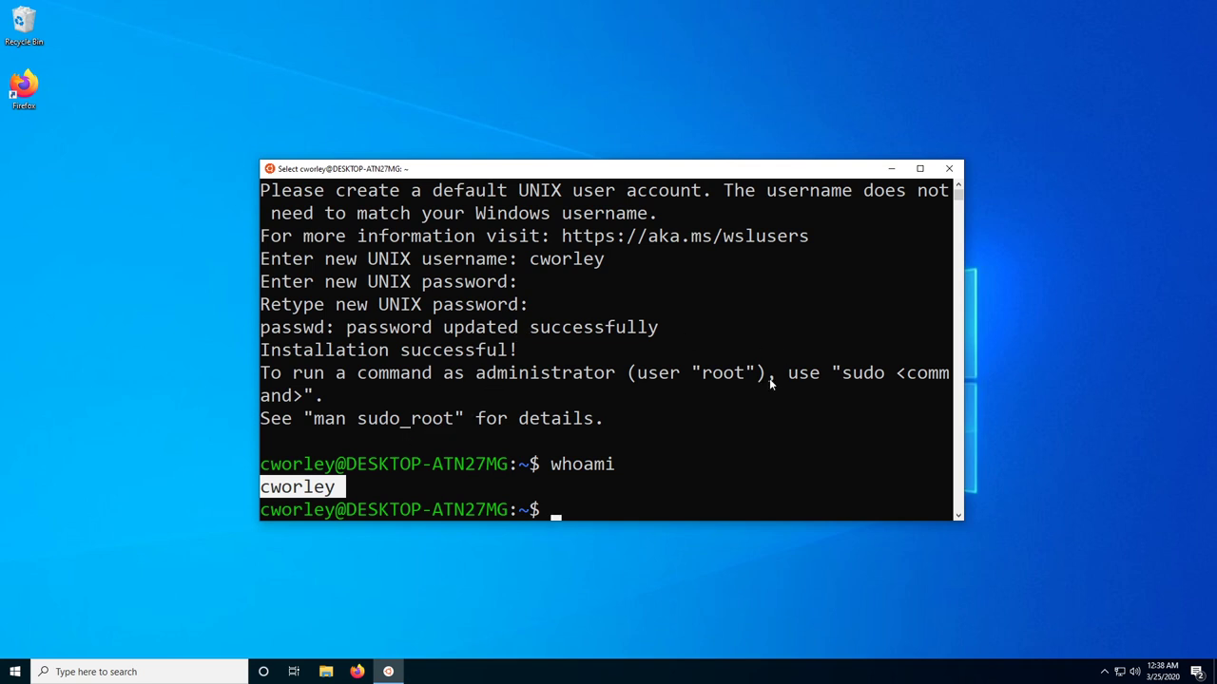
click(626, 417)
click(707, 506)
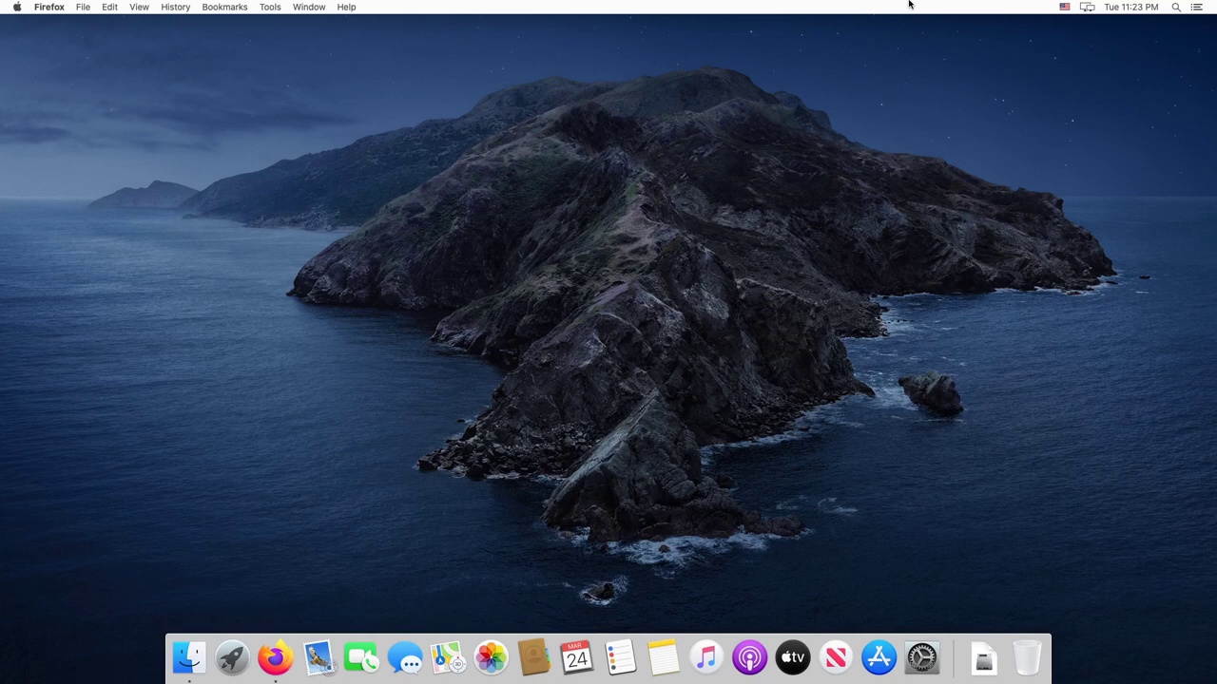
Search Spotlight for 'terminal' and launch the Terminal top hit.
key(super+q)
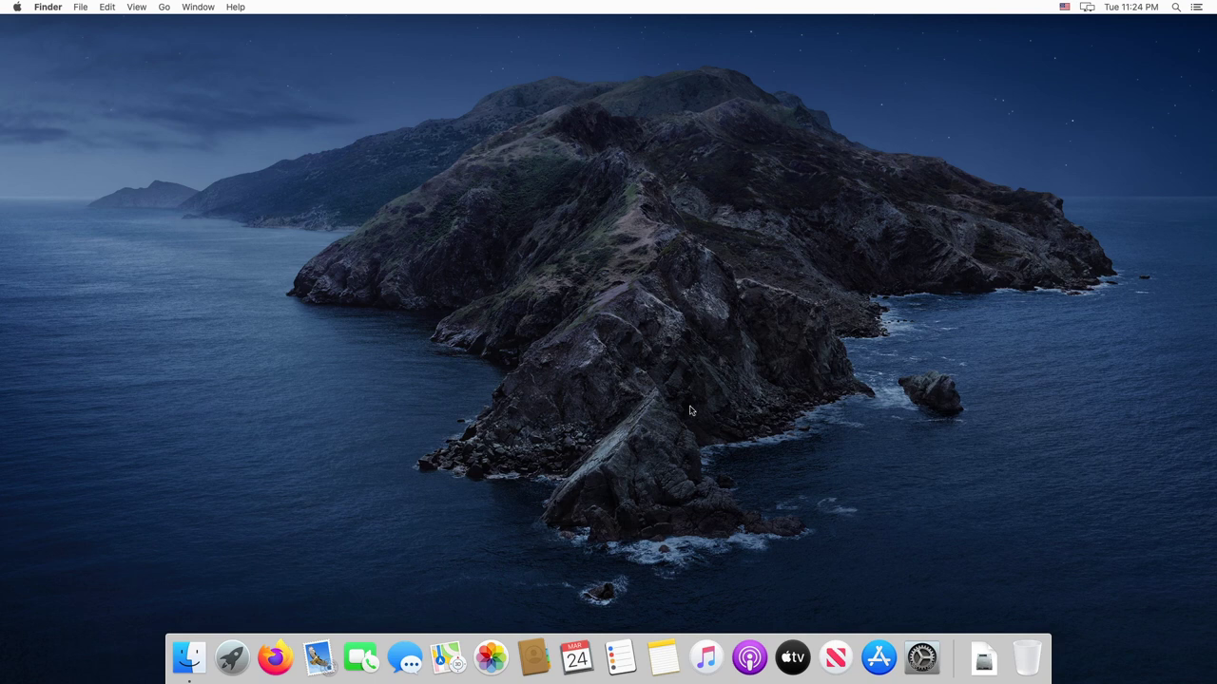
click(827, 304)
click(1176, 8)
text(terminal)
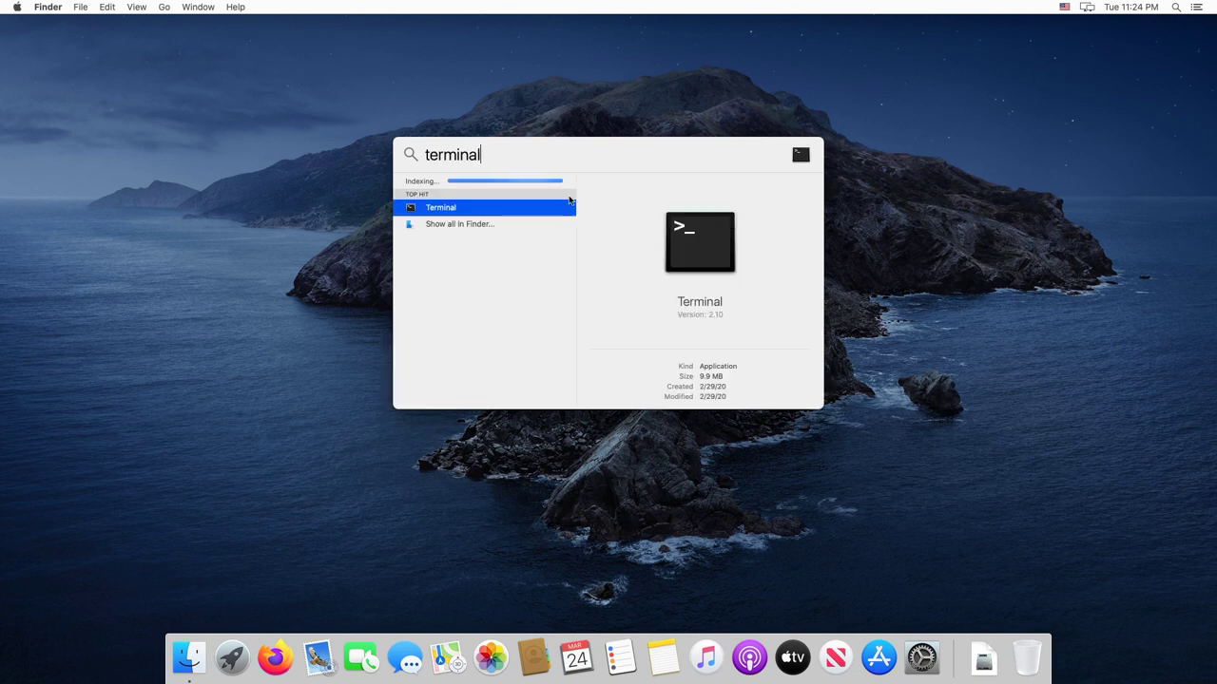
click(528, 209)
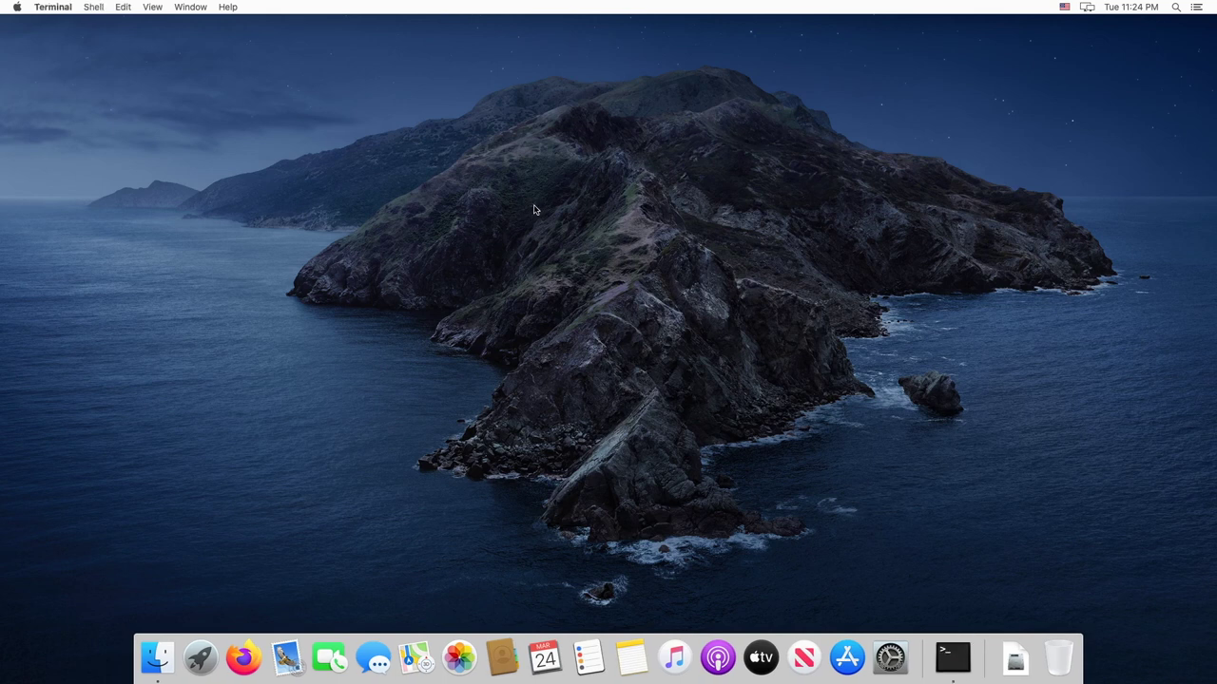
Enlarge the Terminal text two sizes and centre the window on screen.
drag(217, 54, 657, 187)
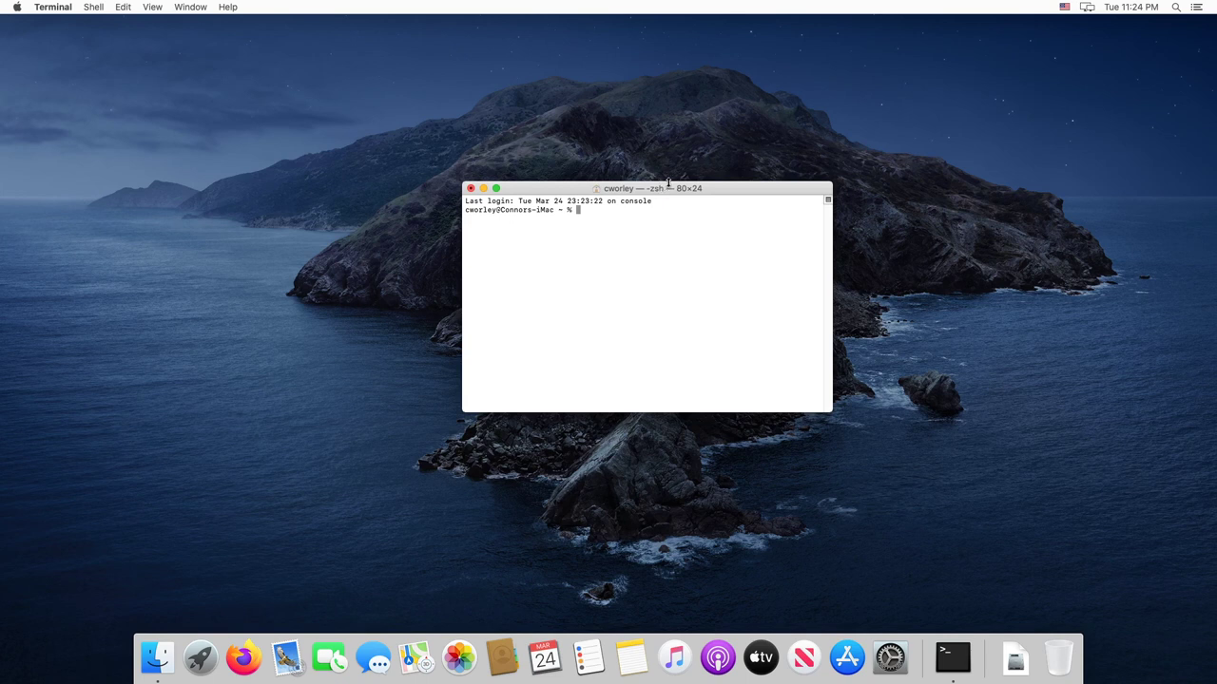
key(super+plus)
key(super+plus)
key(super+plus)
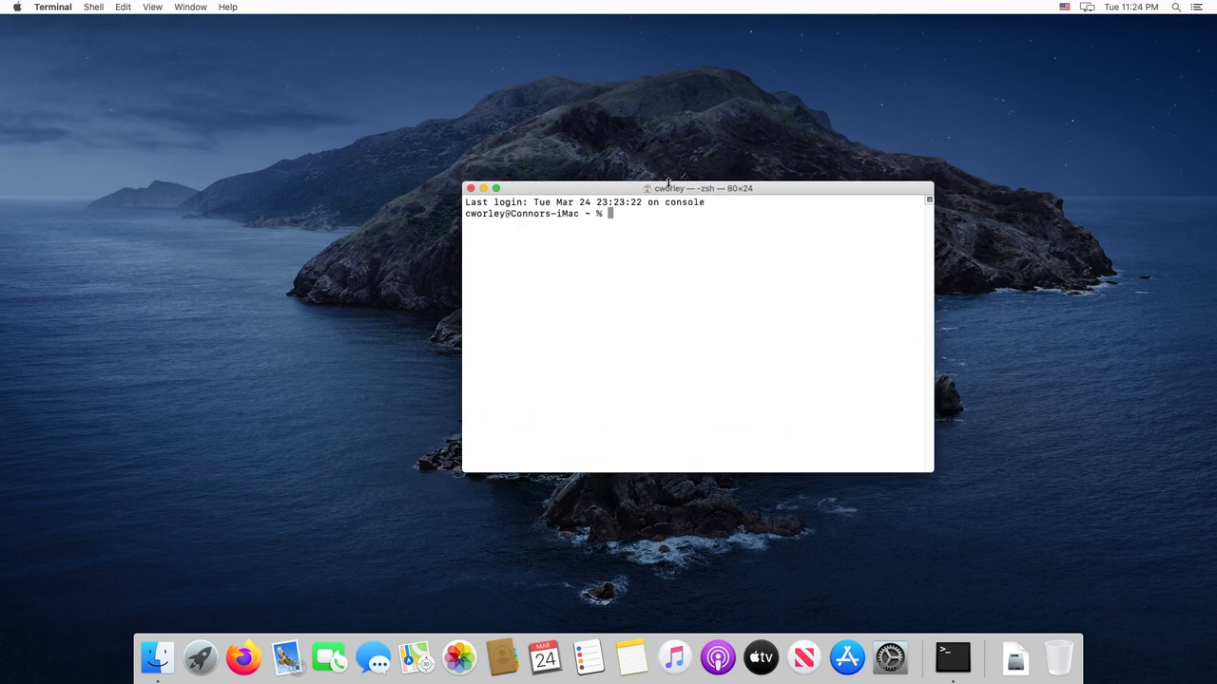
key(super+plus)
key(super+plus)
key(super+plus)
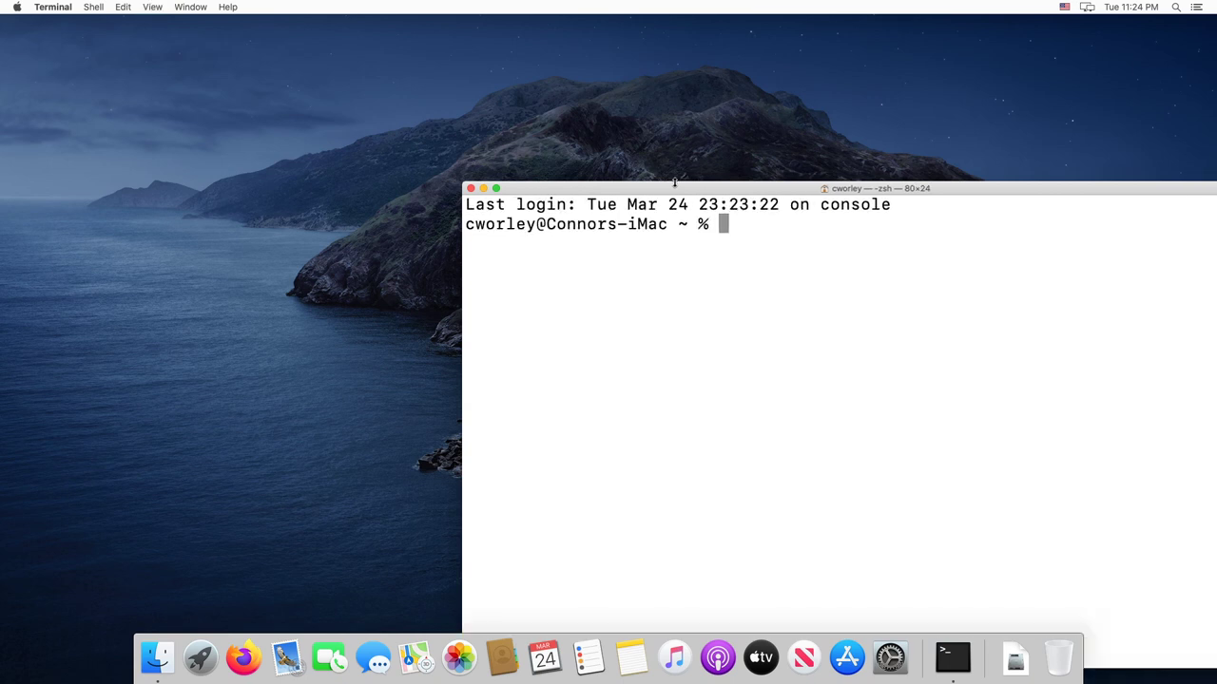
drag(668, 182, 415, 95)
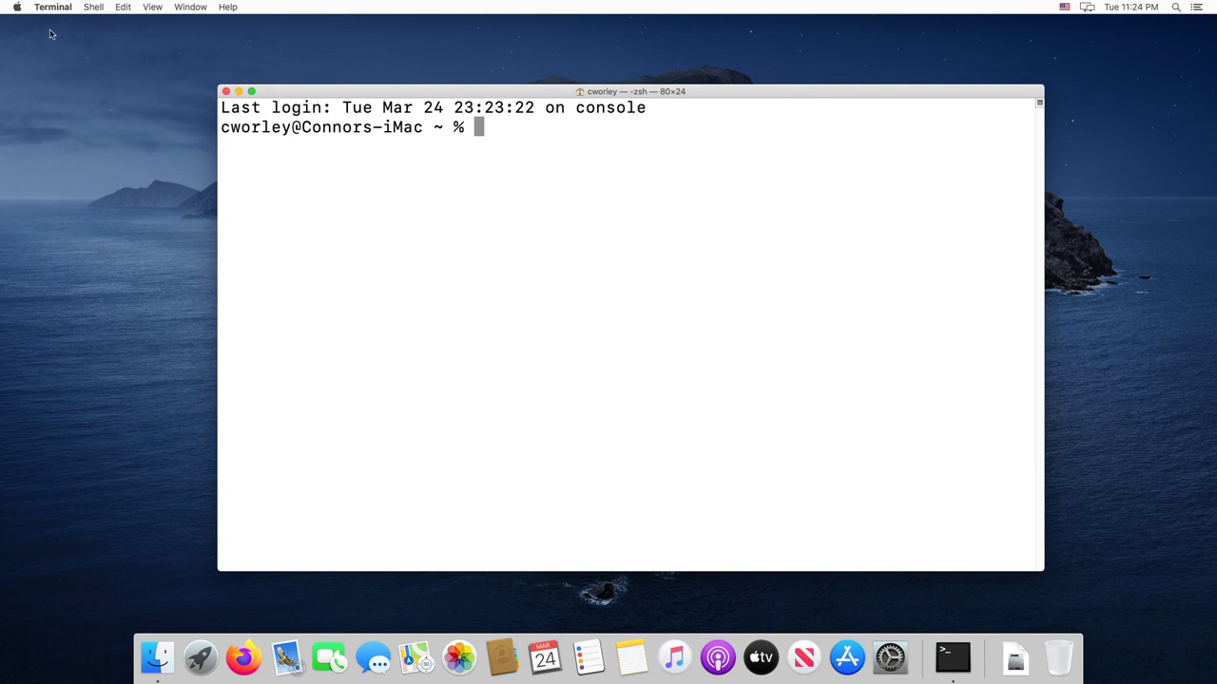
click(15, 13)
Run whoami at the macOS Terminal zsh prompt to print the current account name.
click(409, 156)
text(whoami)
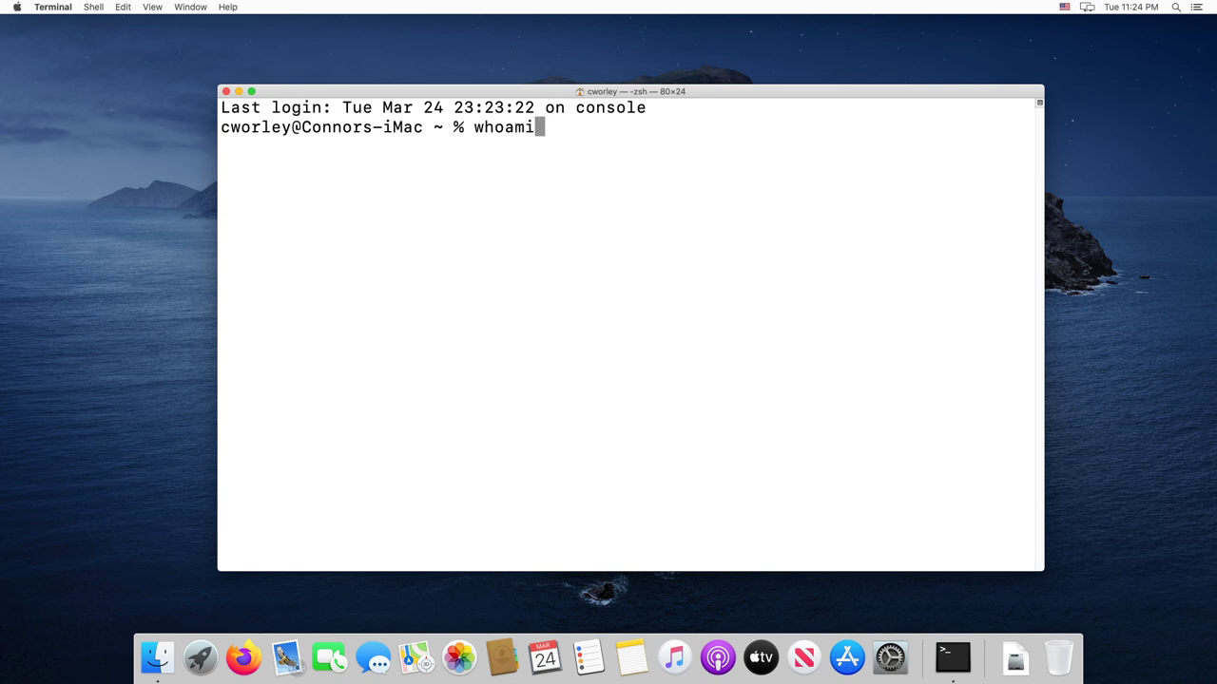
key(Return)
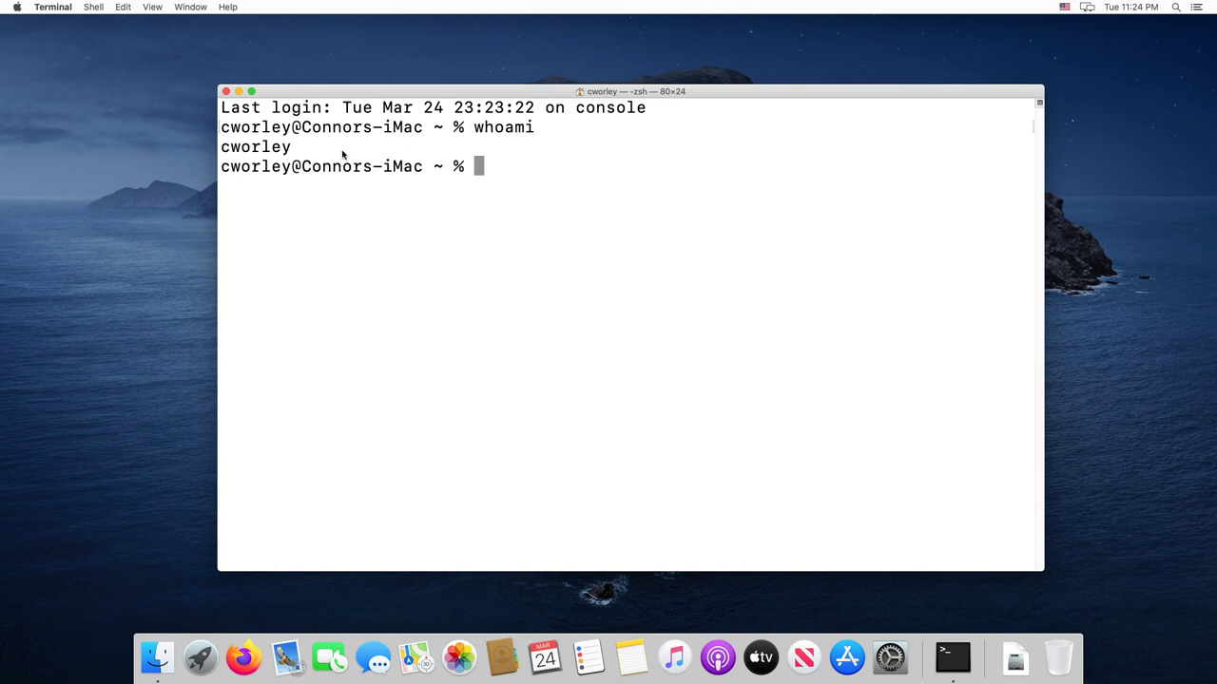
Highlight the printed user name and then the whoami command, clearing each selection afterwards.
double_click(282, 149)
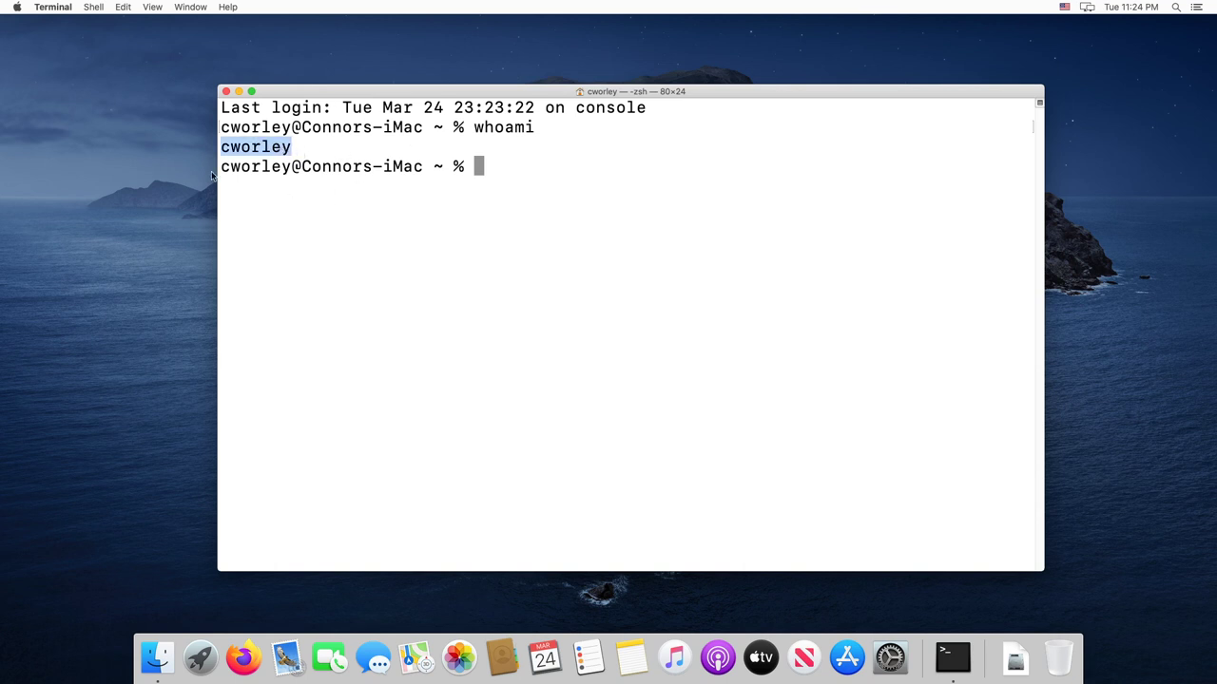
click(489, 177)
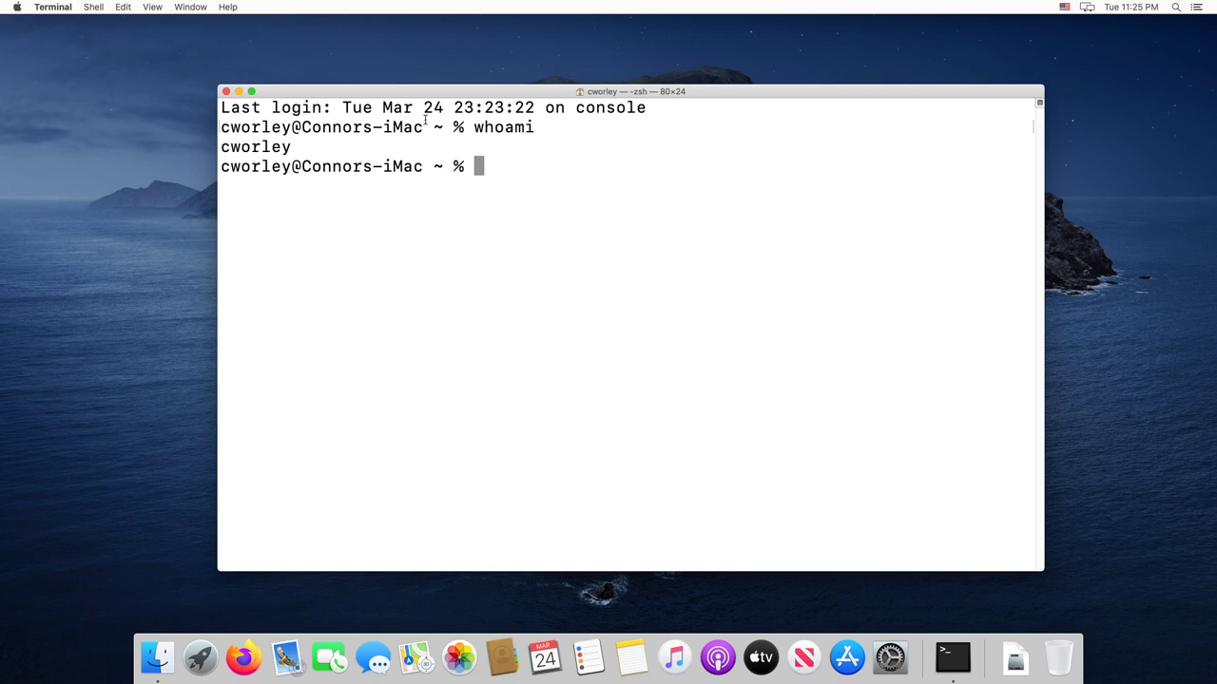
double_click(498, 131)
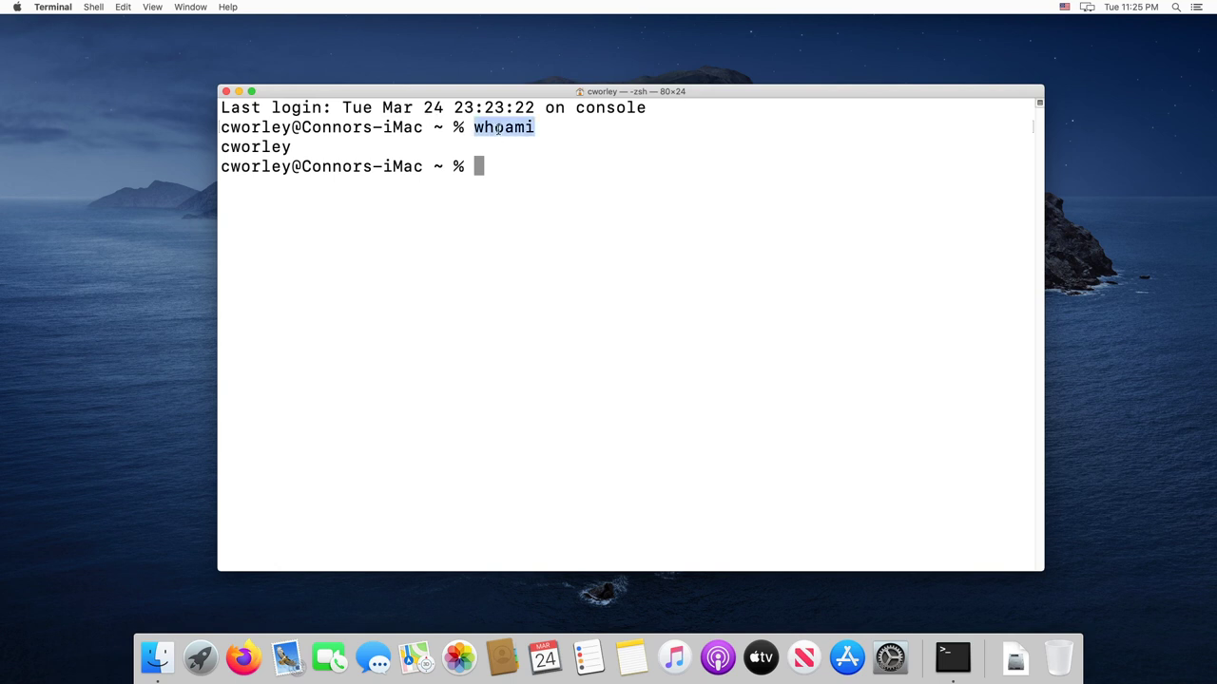
click(510, 177)
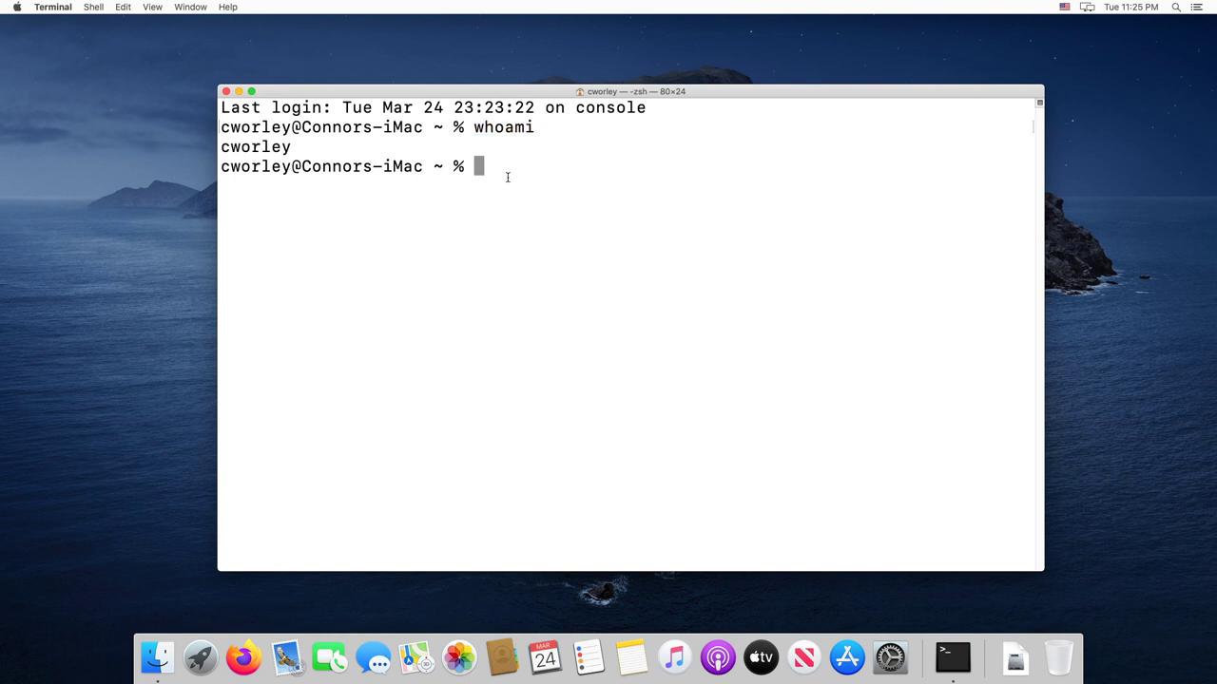